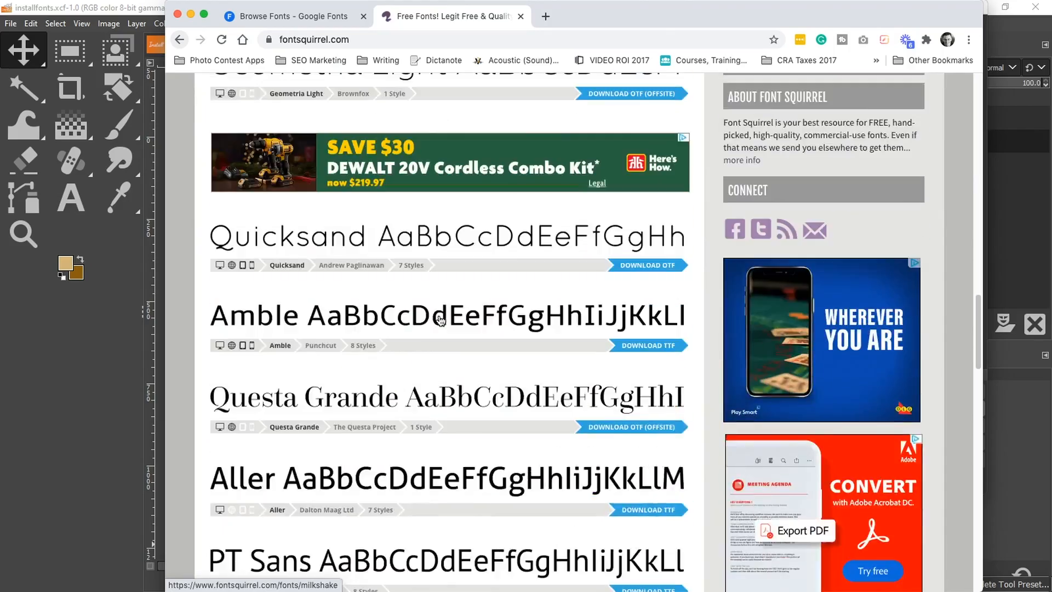
{"action": "scroll", "coordinate": [441, 321], "scroll_direction": "up", "scroll_amount": 2}
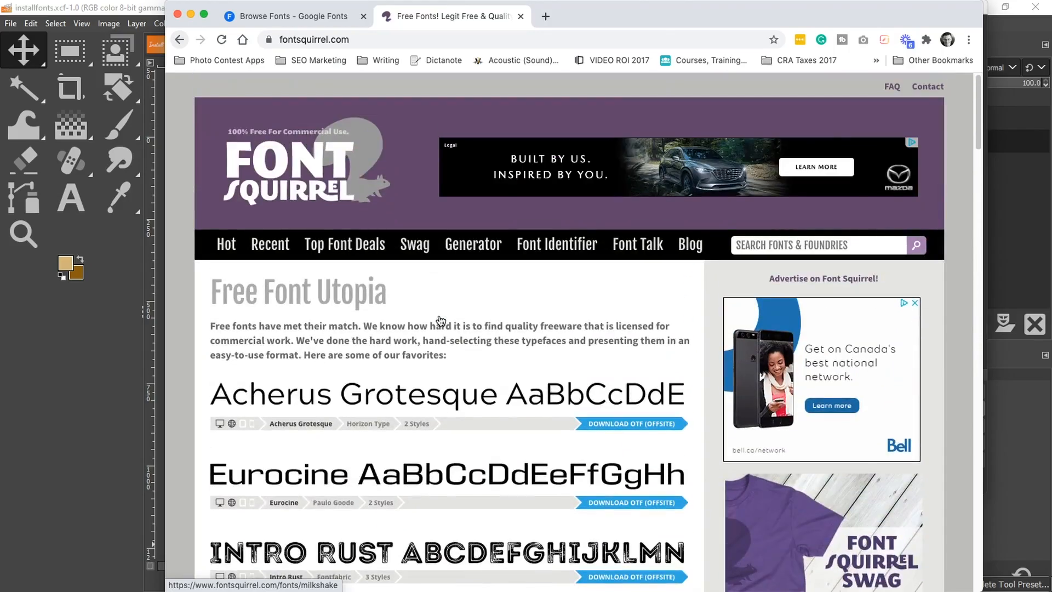
{"action": "scroll", "coordinate": [438, 316], "scroll_direction": "down", "scroll_amount": 15}
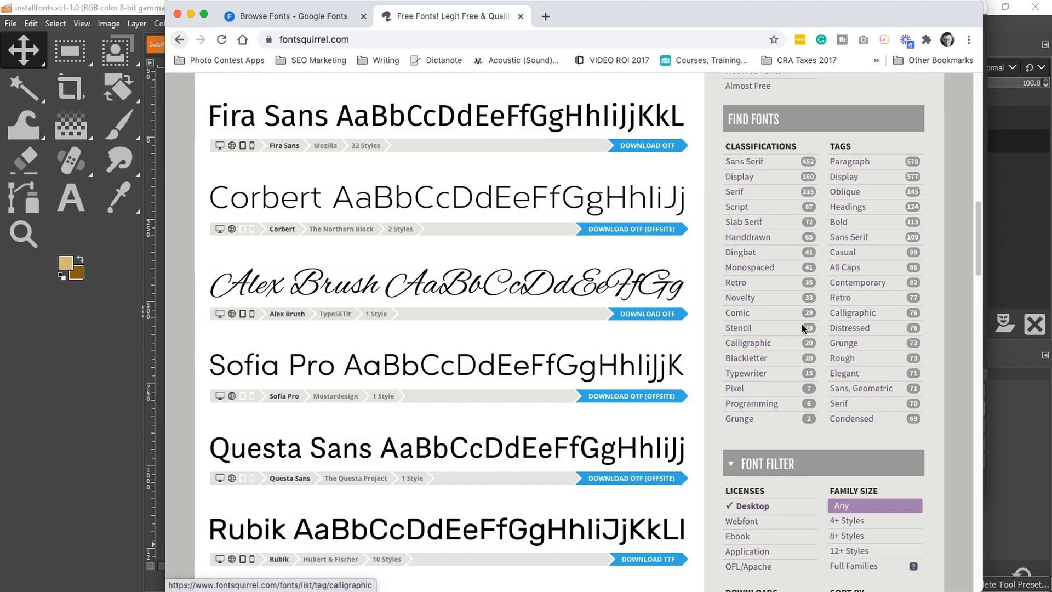
Scroll through the free font listings on the Font Squirrel homepage
{"action": "scroll", "coordinate": [735, 384], "scroll_direction": "down", "scroll_amount": 1}
{"action": "scroll", "coordinate": [734, 385], "scroll_direction": "down", "scroll_amount": 3}
{"action": "scroll", "coordinate": [701, 337], "scroll_direction": "up", "scroll_amount": 20}
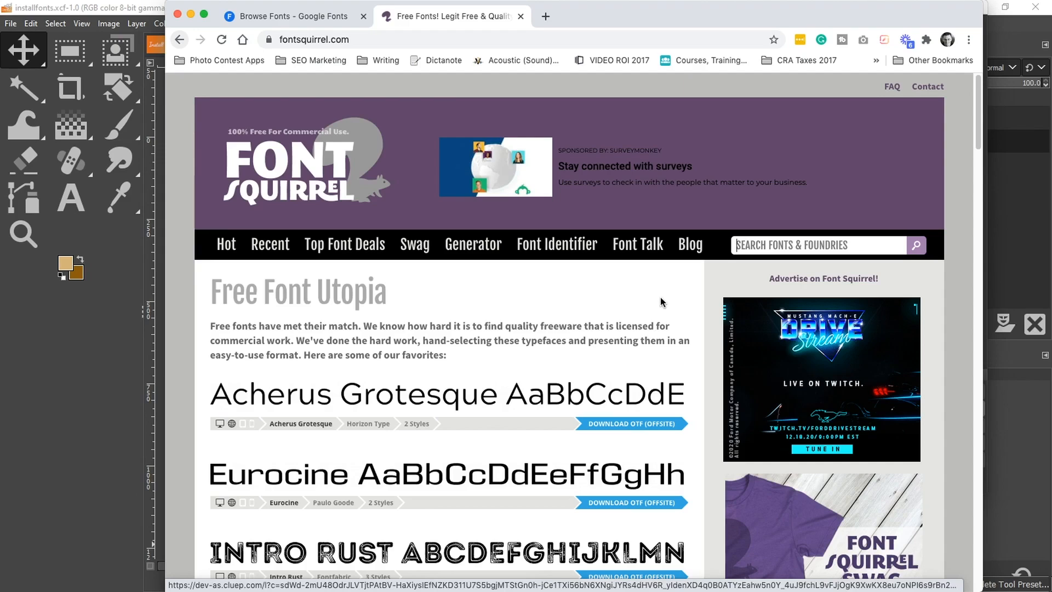
Switch to the Google Fonts tab and examine the Categories, Language and Font properties filter menus
{"action": "left_click", "coordinate": [310, 23]}
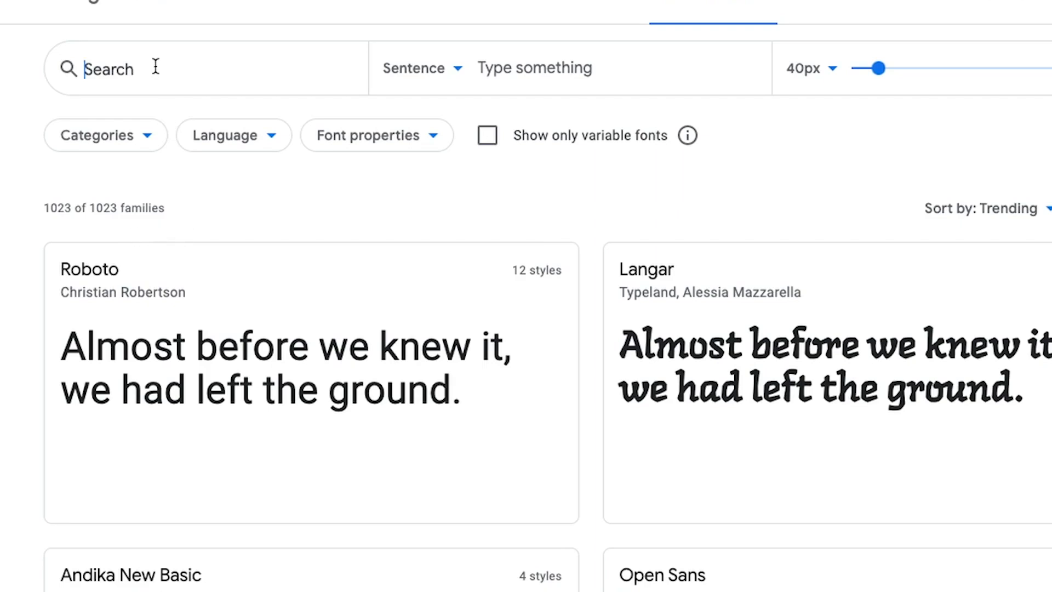
{"action": "left_click", "coordinate": [102, 68]}
{"action": "left_click", "coordinate": [140, 136]}
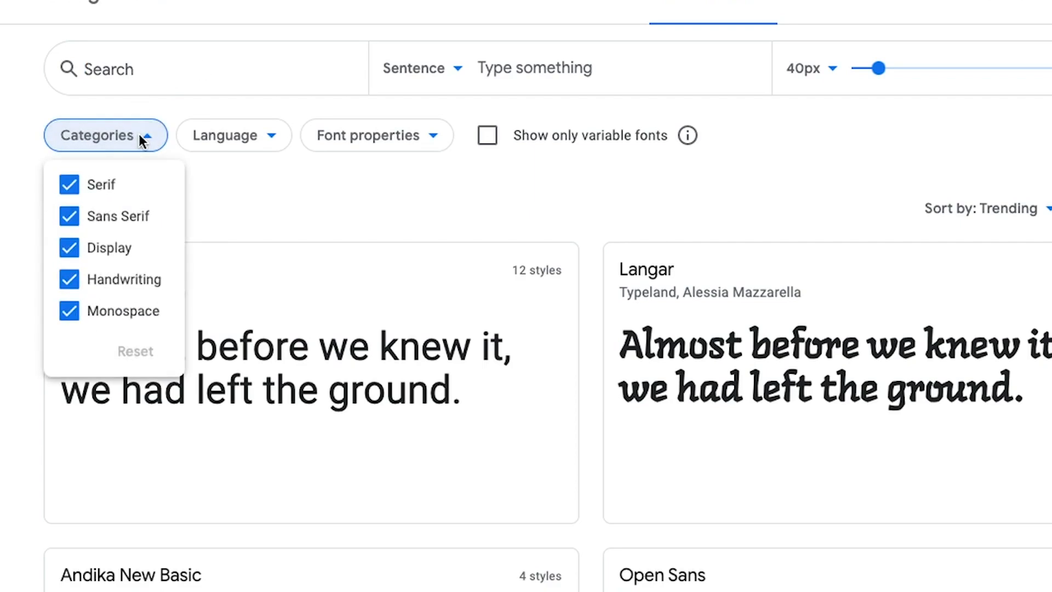
{"action": "left_click", "coordinate": [227, 135]}
{"action": "left_click", "coordinate": [226, 136]}
{"action": "left_click", "coordinate": [226, 136]}
{"action": "left_click", "coordinate": [396, 137]}
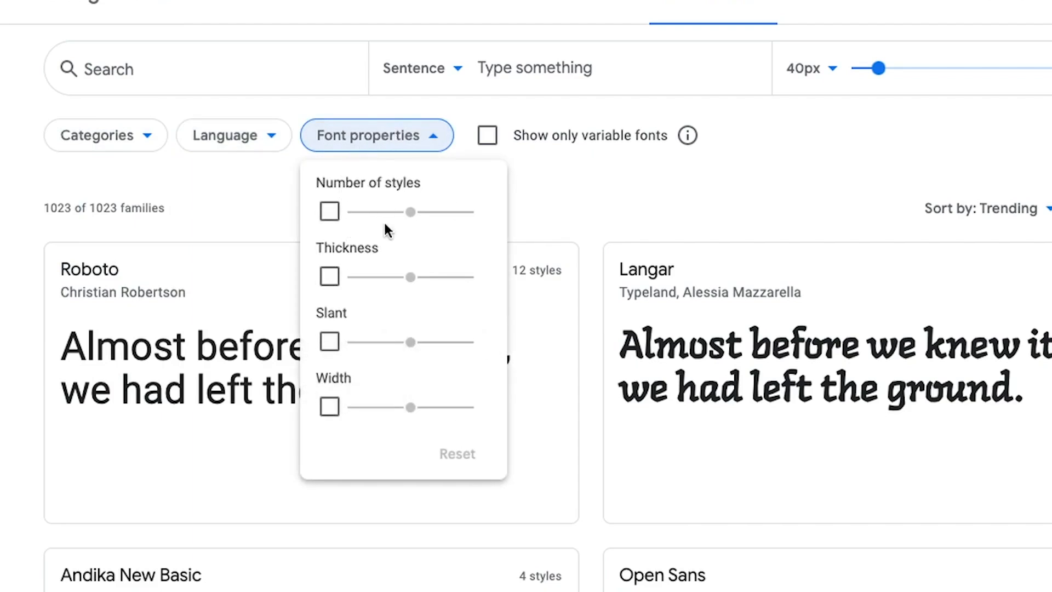
{"action": "left_click", "coordinate": [366, 135]}
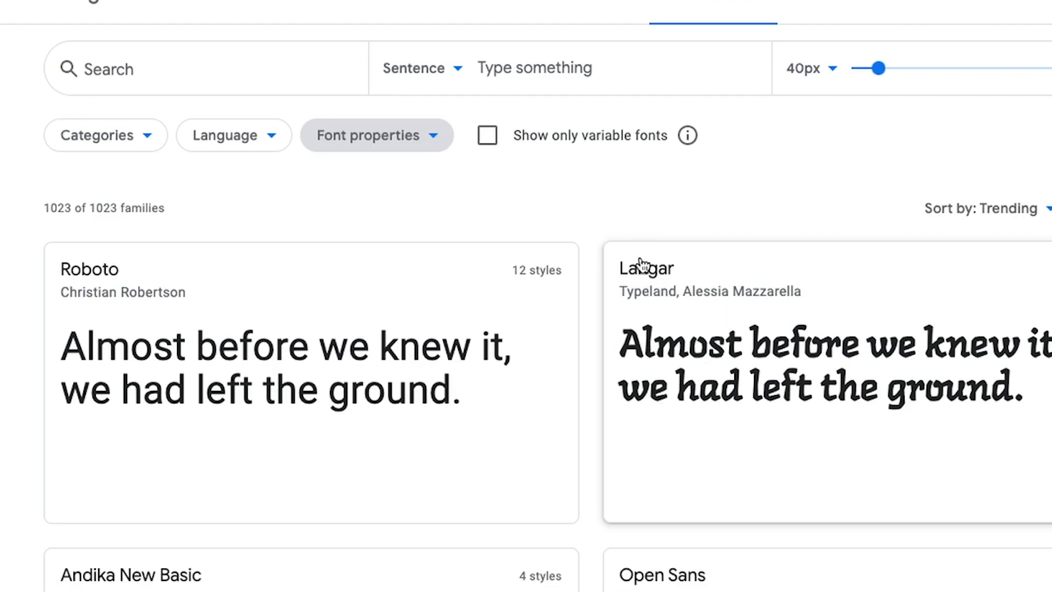
Set the font preview size to 45px and the preview text to "Typing something in."
{"action": "mouse_move", "coordinate": [879, 67]}
{"action": "left_mouse_down"}
{"action": "mouse_move", "coordinate": [895, 68]}
{"action": "mouse_move", "coordinate": [880, 67]}
{"action": "left_mouse_up"}
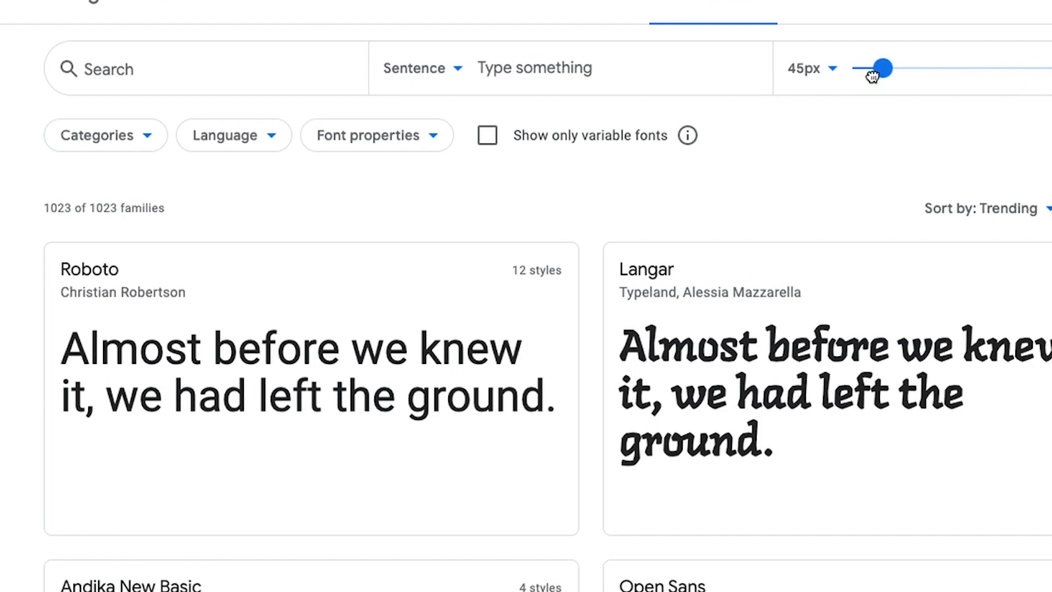
{"action": "left_click", "coordinate": [536, 70]}
{"action": "type", "text": "Typing something in."}
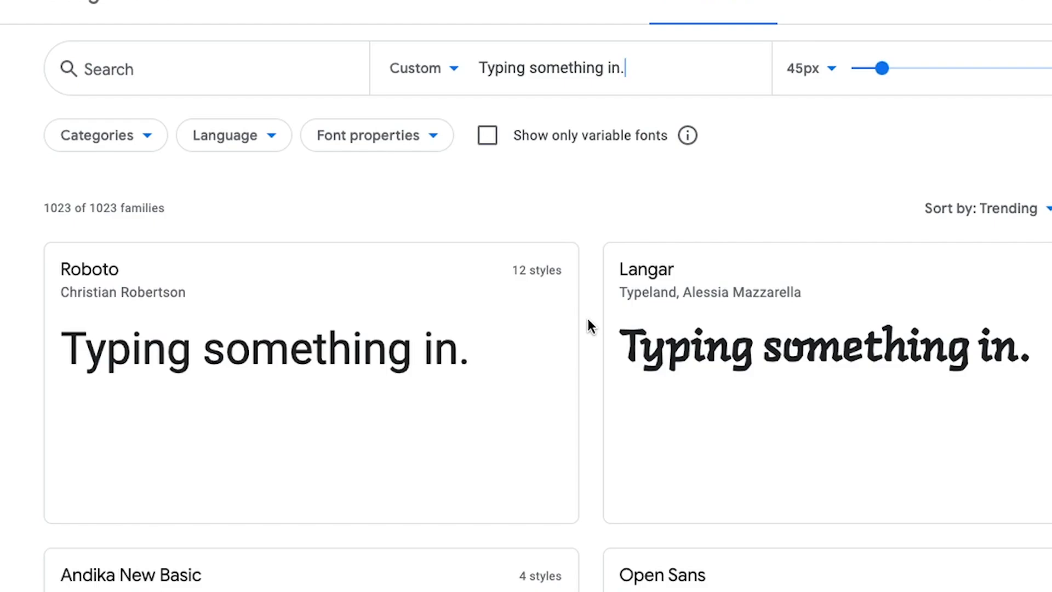
Open the Roboto font page and download the whole font family, opening the downloaded file's folder
{"action": "scroll", "coordinate": [592, 327], "scroll_direction": "down", "scroll_amount": 1}
{"action": "scroll", "coordinate": [592, 327], "scroll_direction": "down", "scroll_amount": 5}
{"action": "scroll", "coordinate": [592, 327], "scroll_direction": "up", "scroll_amount": 6}
{"action": "left_click", "coordinate": [412, 357]}
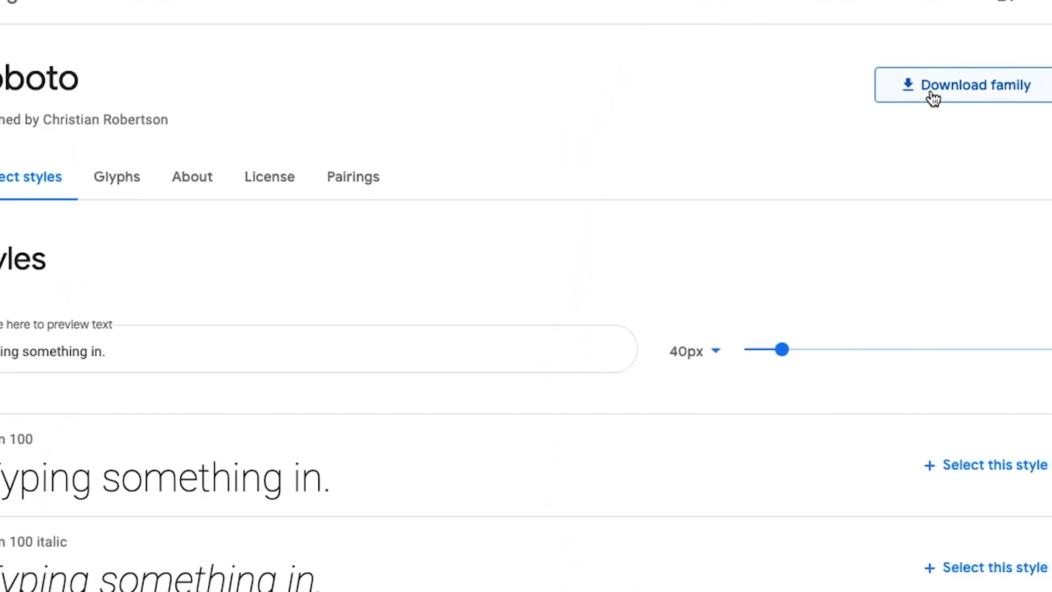
{"action": "left_click", "coordinate": [914, 99]}
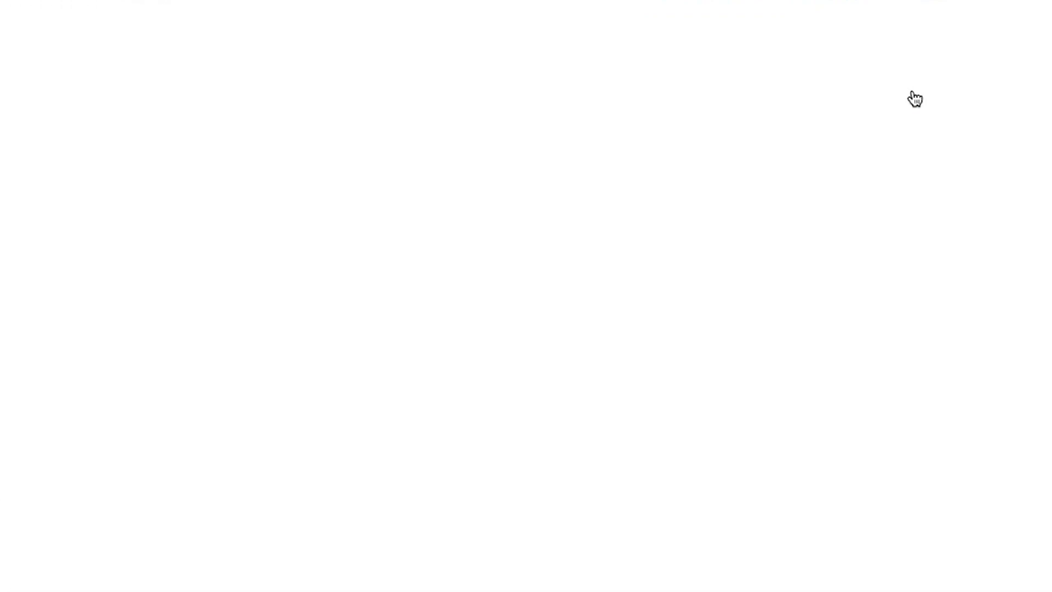
{"action": "left_click", "coordinate": [614, 549]}
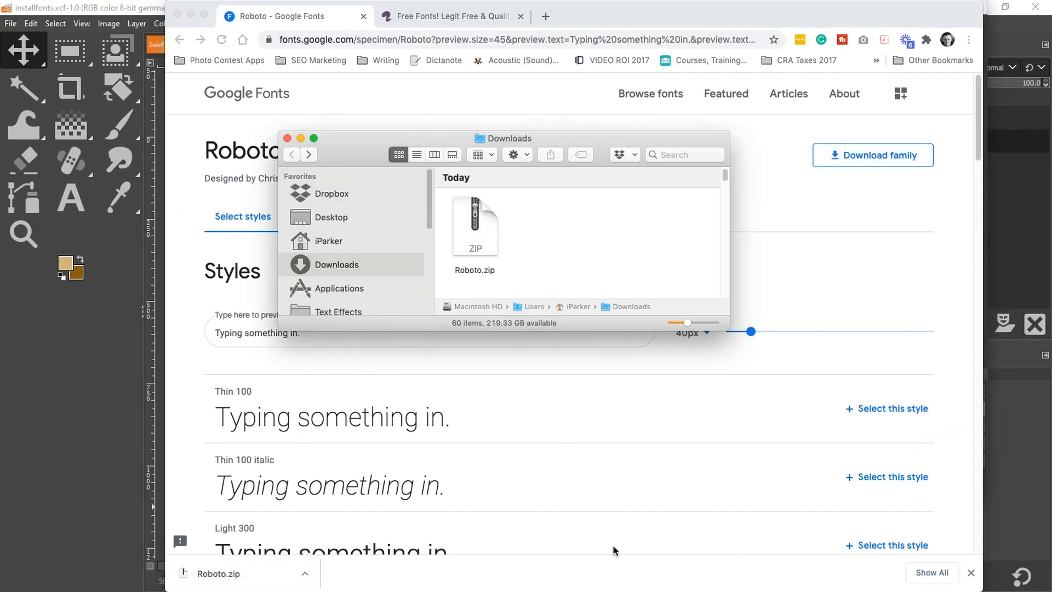
Unzip Roboto.zip in Downloads and open the extracted Roboto folder
{"action": "left_click", "coordinate": [492, 216]}
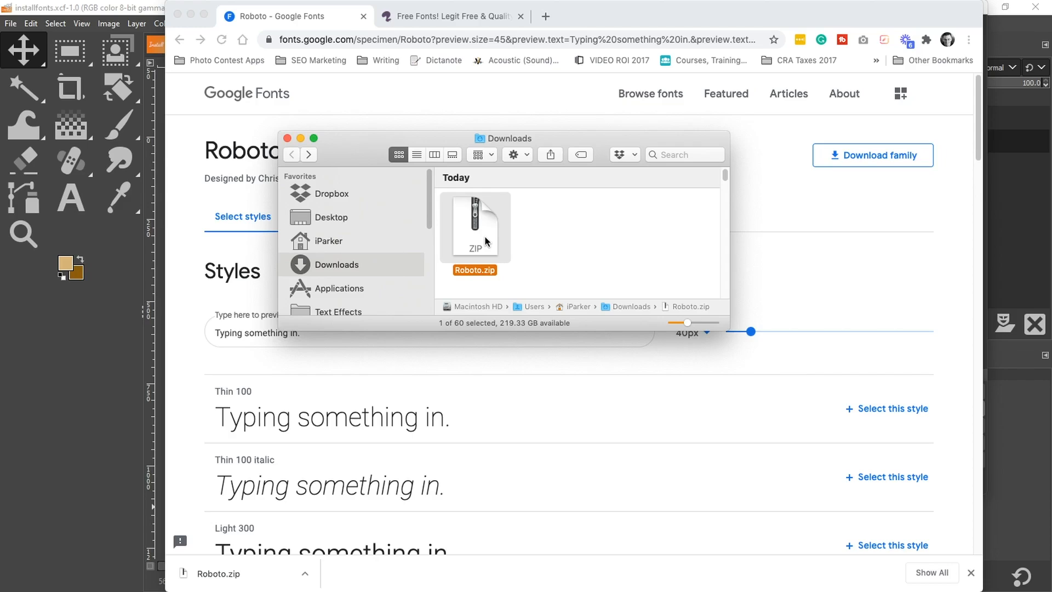
{"action": "double_click", "coordinate": [485, 241]}
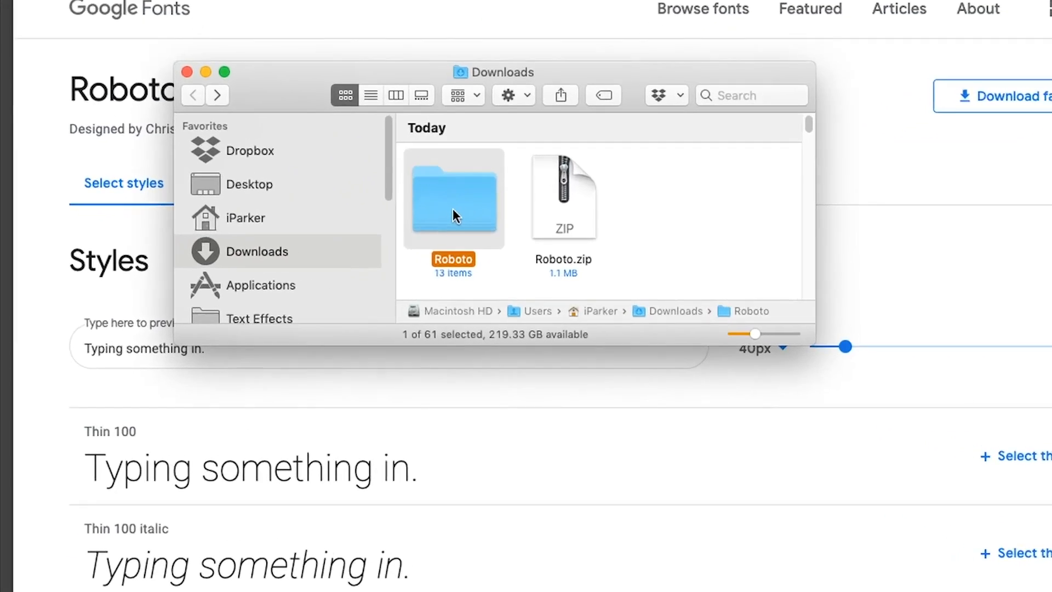
{"action": "double_click", "coordinate": [485, 236]}
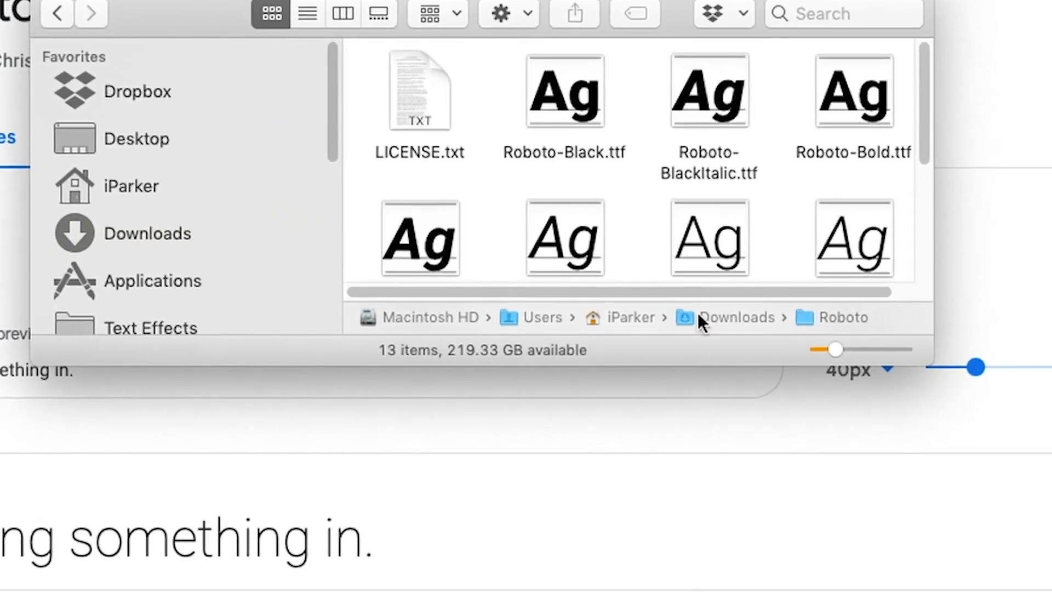
Enlarge the Roboto folder window and examine the individual Roboto .ttf font files
{"action": "left_click_drag", "start_coordinate": [922, 356], "coordinate": [1044, 591]}
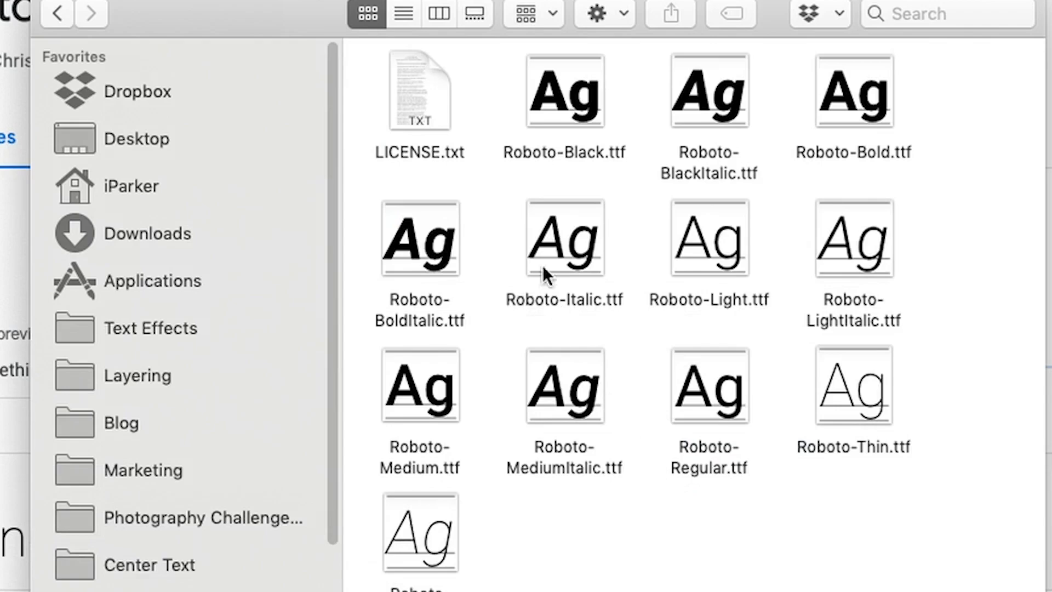
{"action": "left_click", "coordinate": [538, 231]}
{"action": "left_click", "coordinate": [692, 229]}
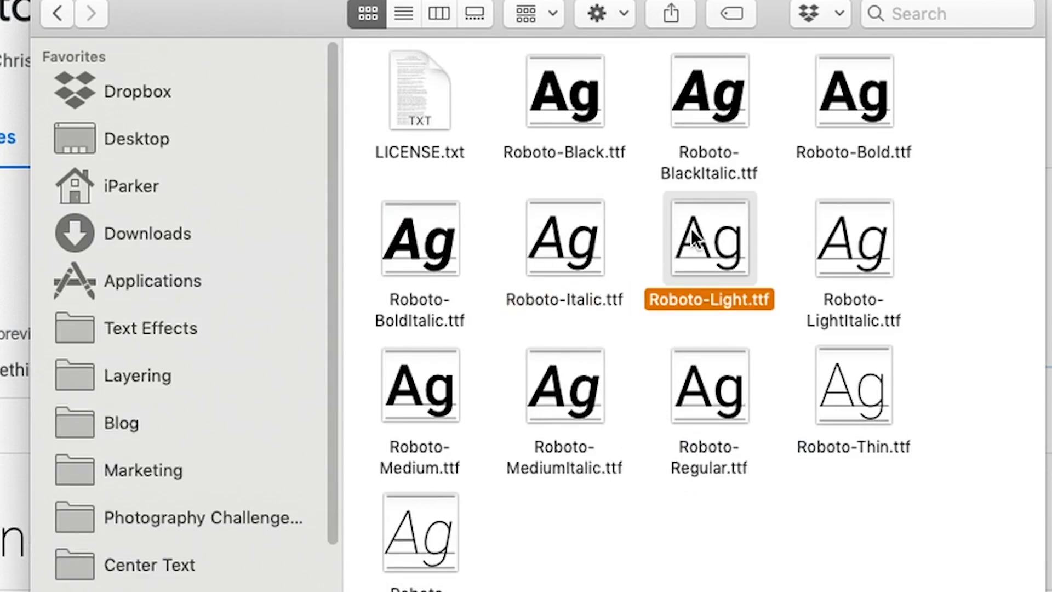
{"action": "left_click", "coordinate": [839, 225]}
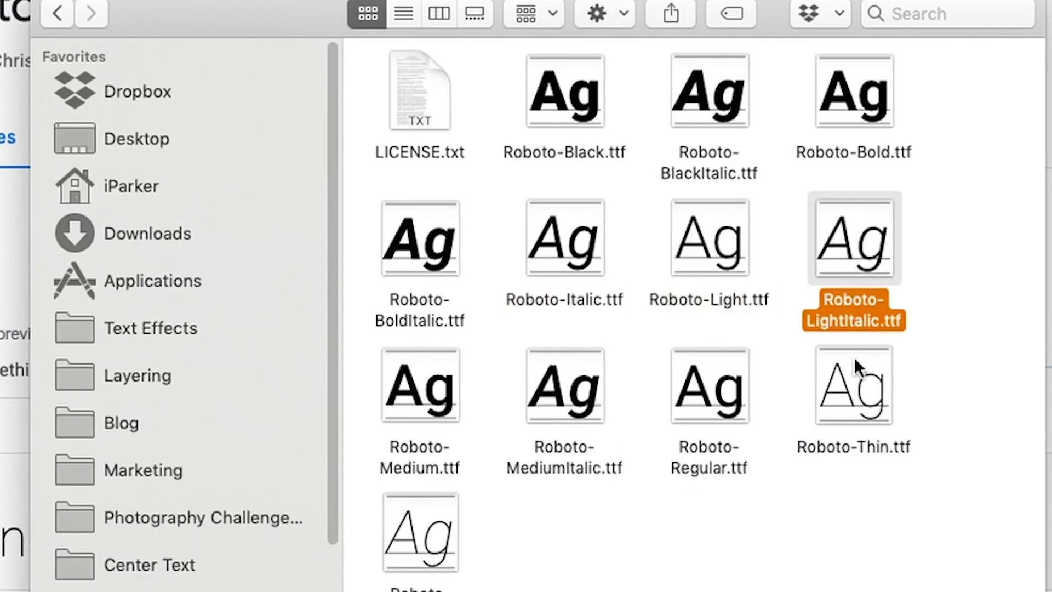
{"action": "left_click", "coordinate": [853, 374]}
{"action": "left_click", "coordinate": [574, 214]}
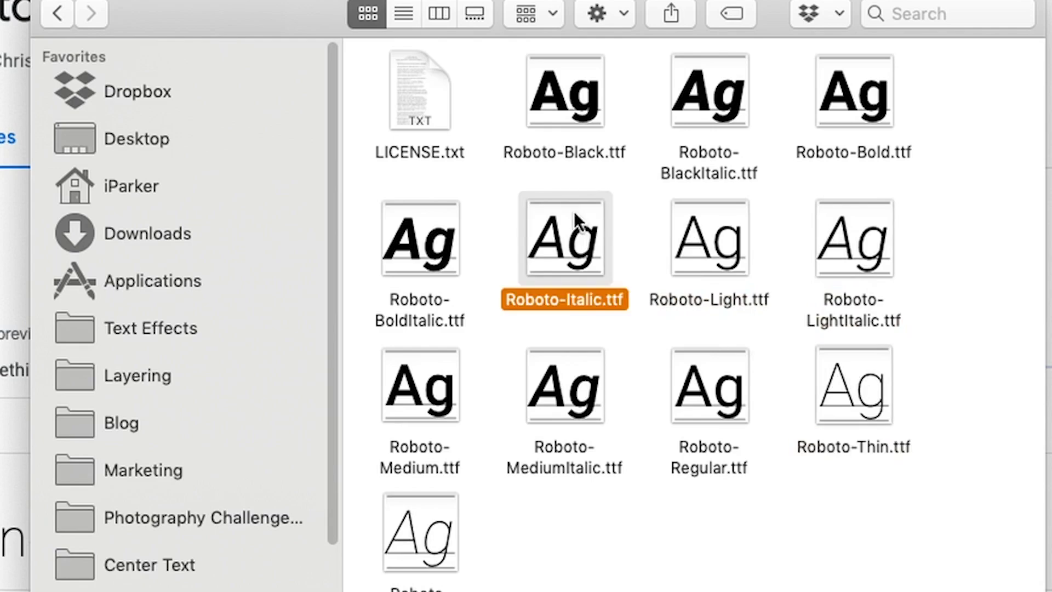
{"action": "left_click", "coordinate": [403, 232]}
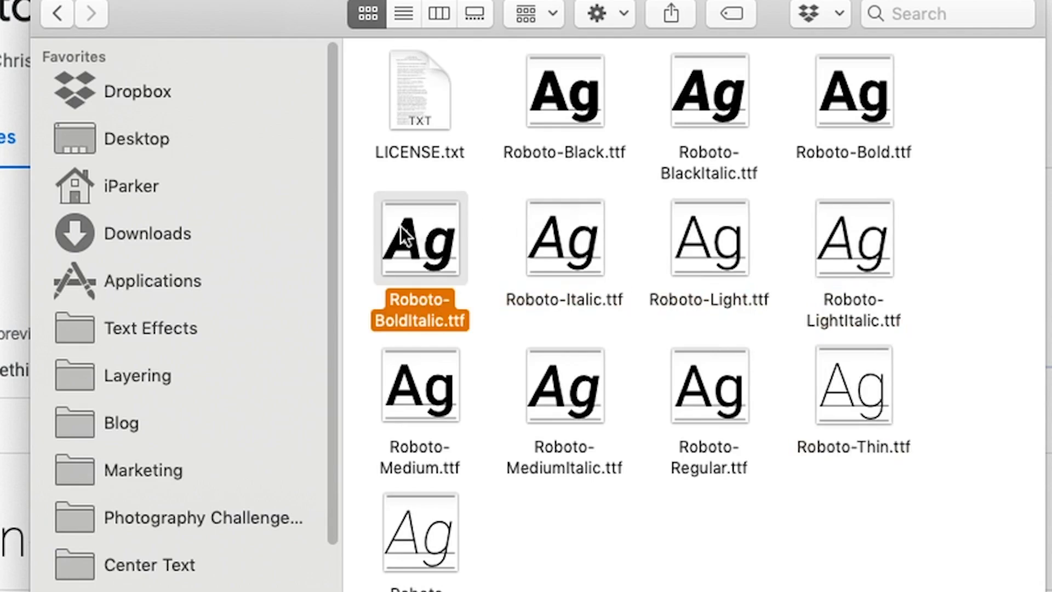
{"action": "left_click", "coordinate": [593, 104]}
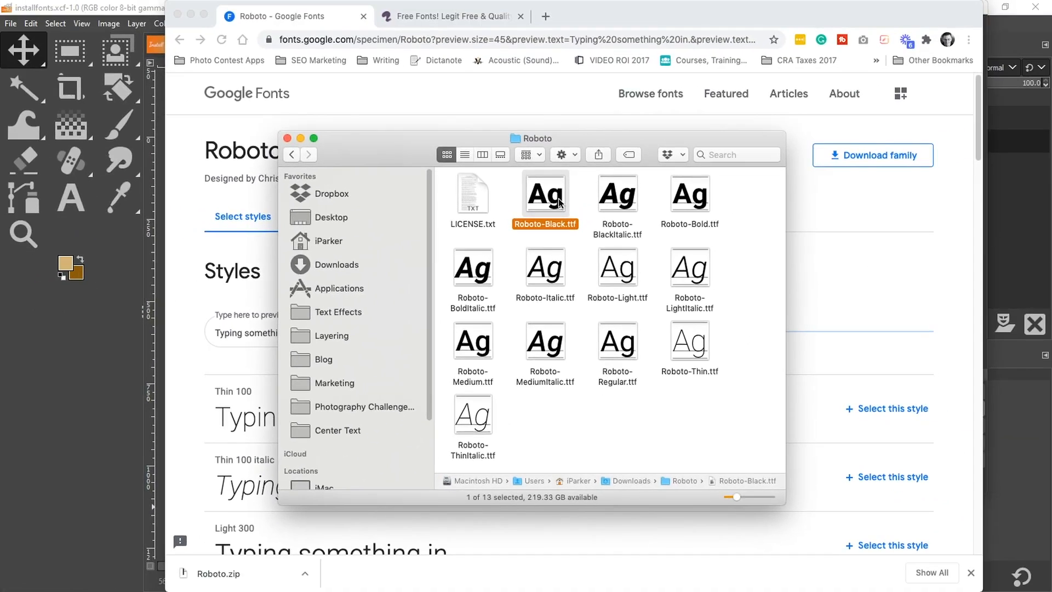
Select all twelve Roboto .ttf files, leaving out LICENSE.txt, and copy them
{"action": "left_click", "coordinate": [95, 361]}
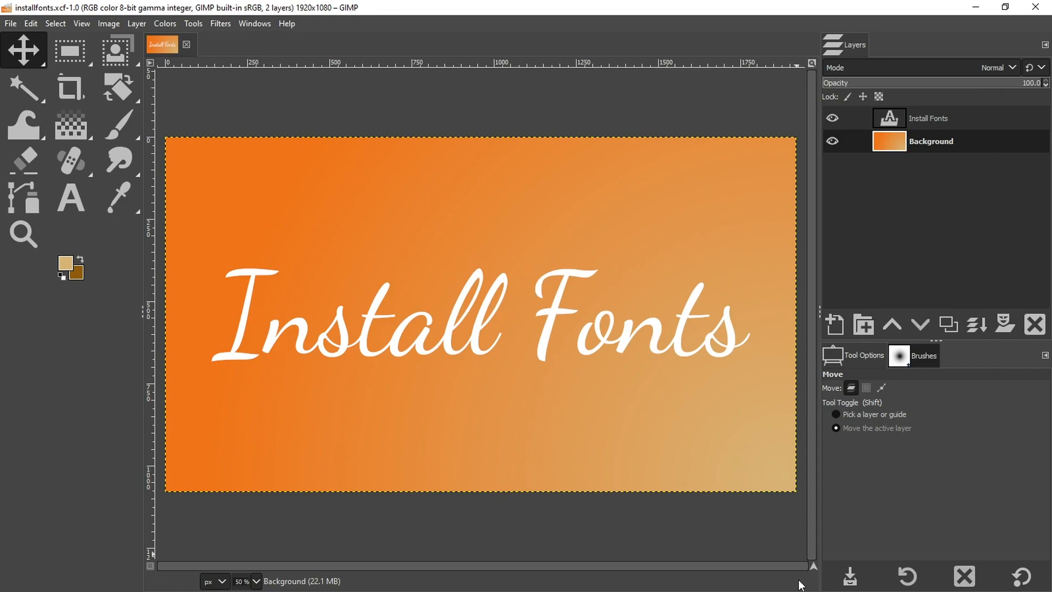
{"action": "mouse_move", "coordinate": [796, 590]}
{"action": "left_click", "coordinate": [52, 580]}
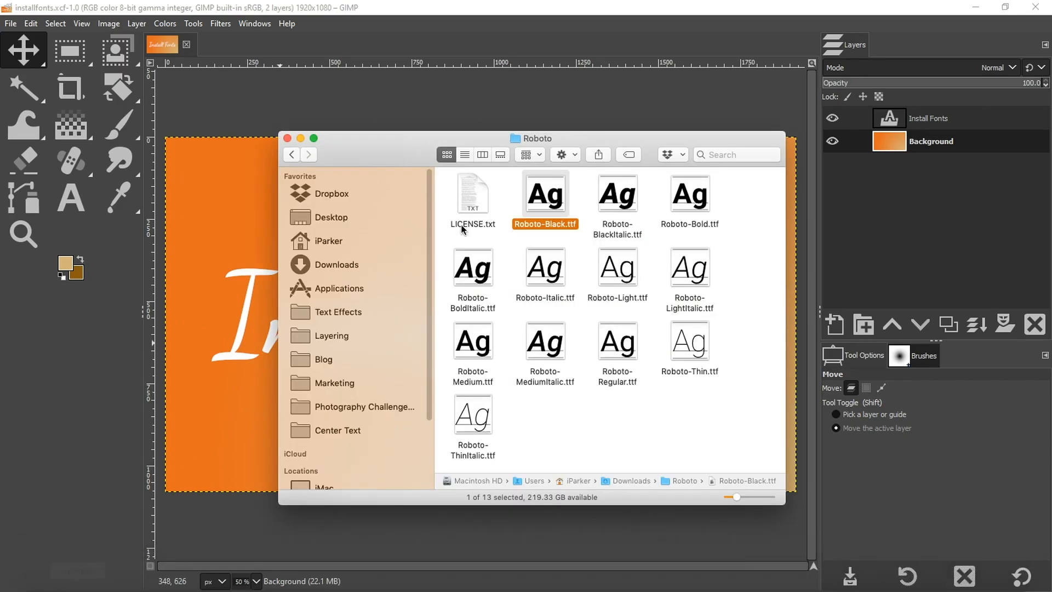
{"action": "left_click_drag", "start_coordinate": [467, 464], "coordinate": [705, 195]}
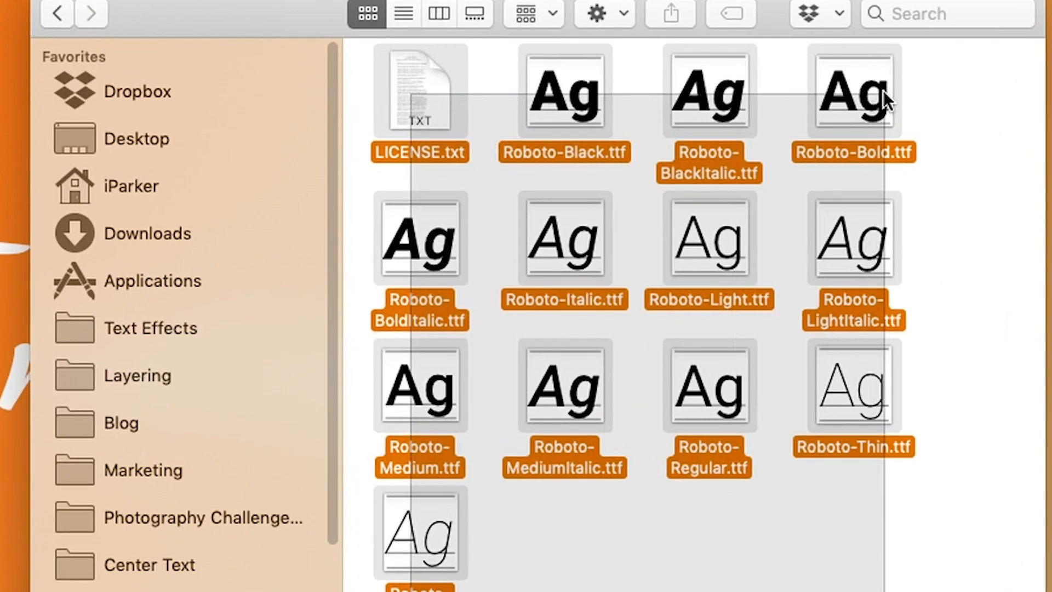
{"action": "left_click_drag", "start_coordinate": [883, 91], "coordinate": [883, 90]}
{"action": "left_click", "coordinate": [425, 90], "text": "super"}
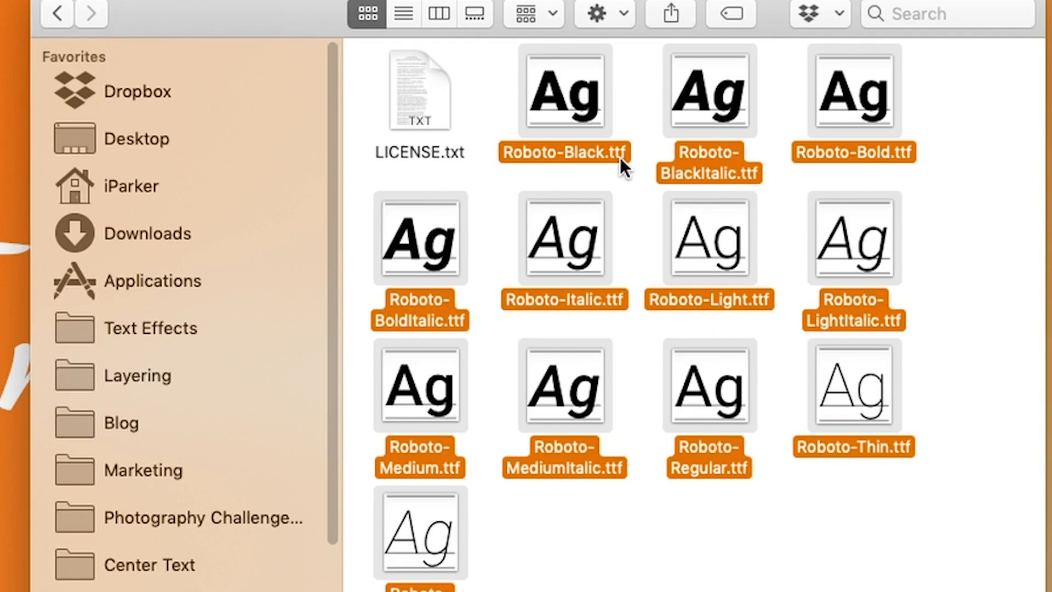
{"action": "right_click", "coordinate": [580, 106]}
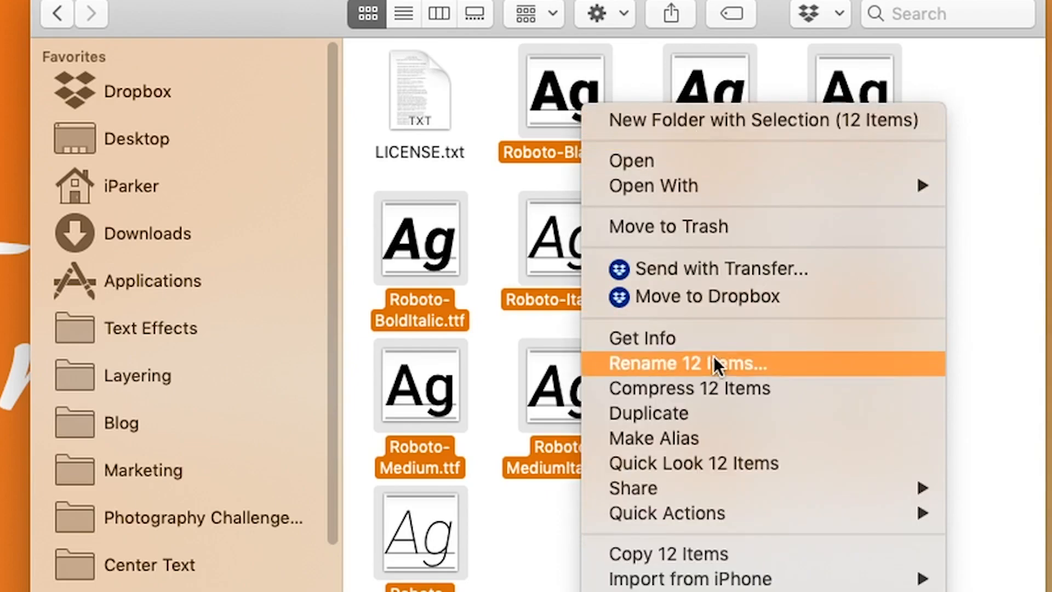
{"action": "left_click", "coordinate": [685, 553]}
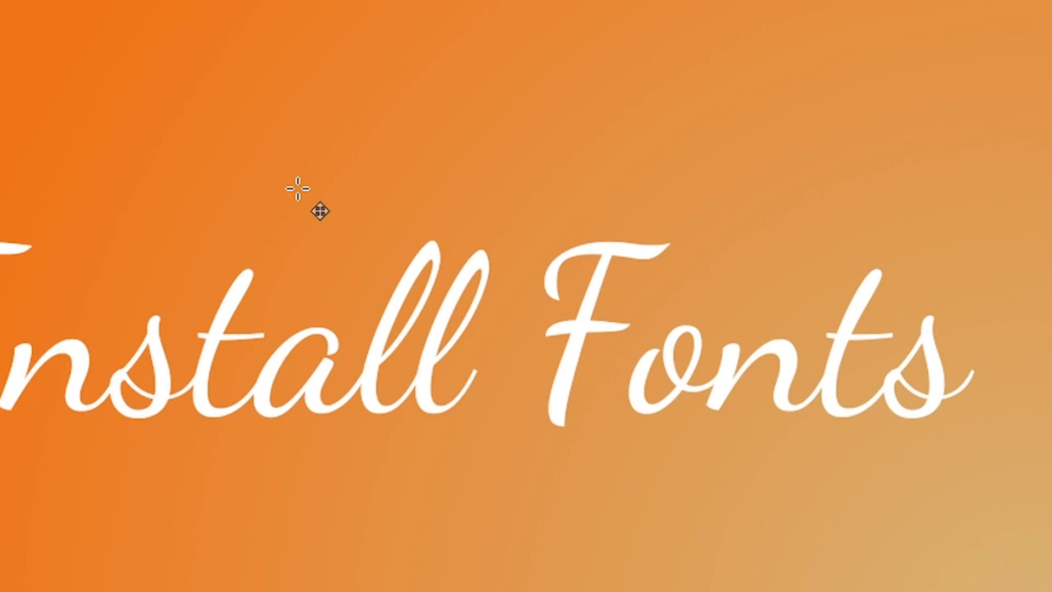
Open GIMP's Preferences, go to the Fonts folders list, and select the Roaming GIMP 2.10 fonts folder entry
{"action": "right_click", "coordinate": [322, 143]}
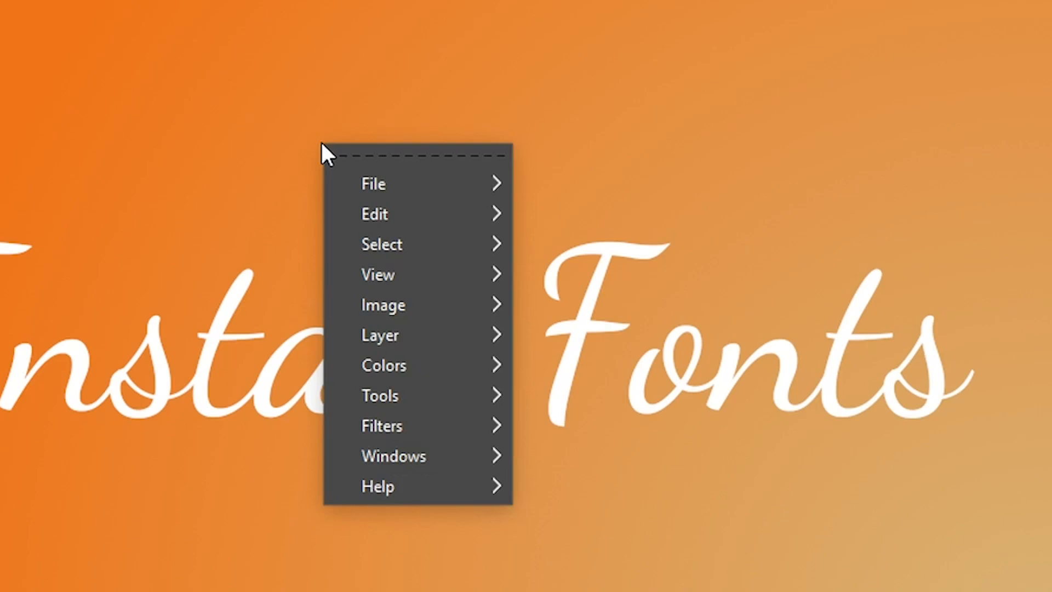
{"action": "mouse_move", "coordinate": [433, 214]}
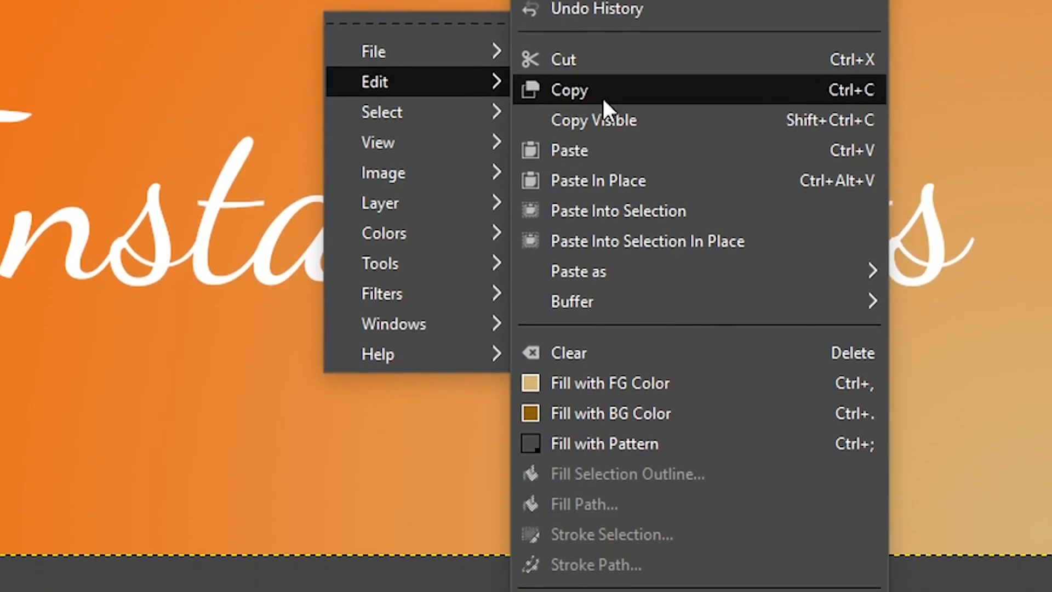
{"action": "left_click", "coordinate": [636, 556]}
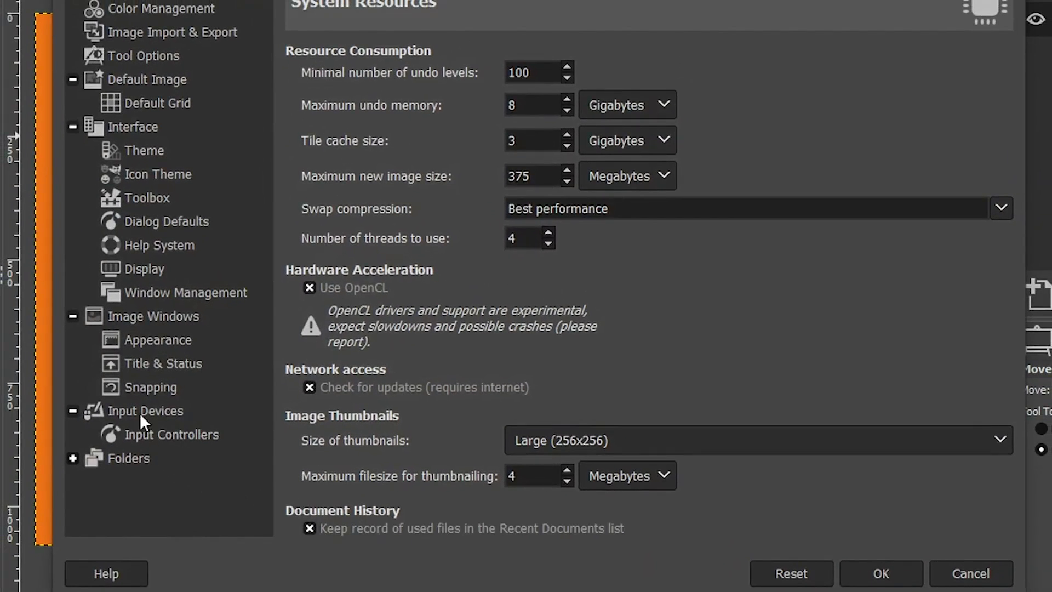
{"action": "left_click", "coordinate": [72, 457]}
{"action": "scroll", "coordinate": [99, 451], "scroll_direction": "down", "scroll_amount": 5}
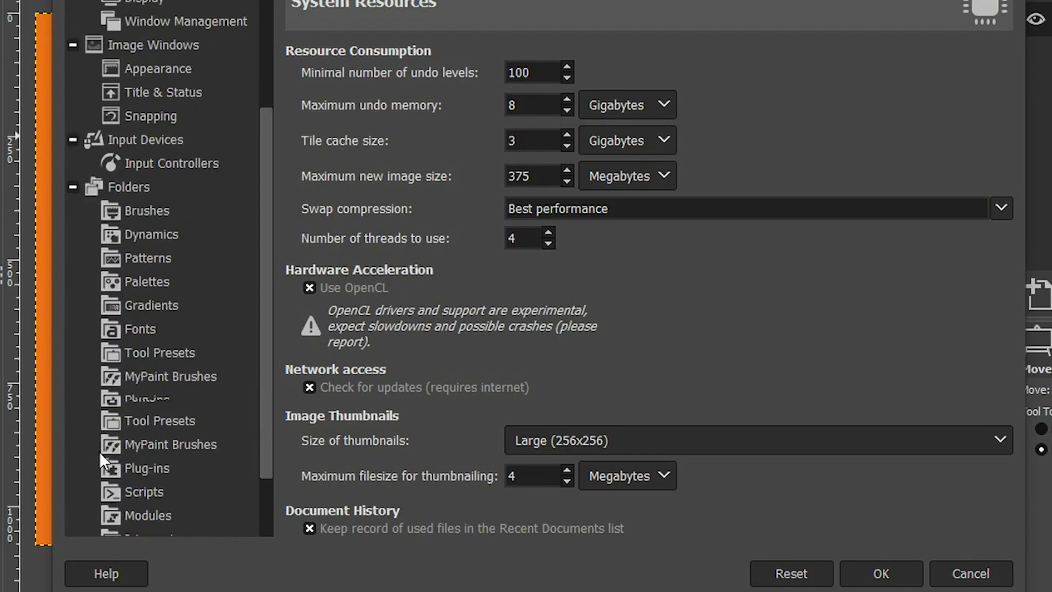
{"action": "left_click", "coordinate": [155, 317]}
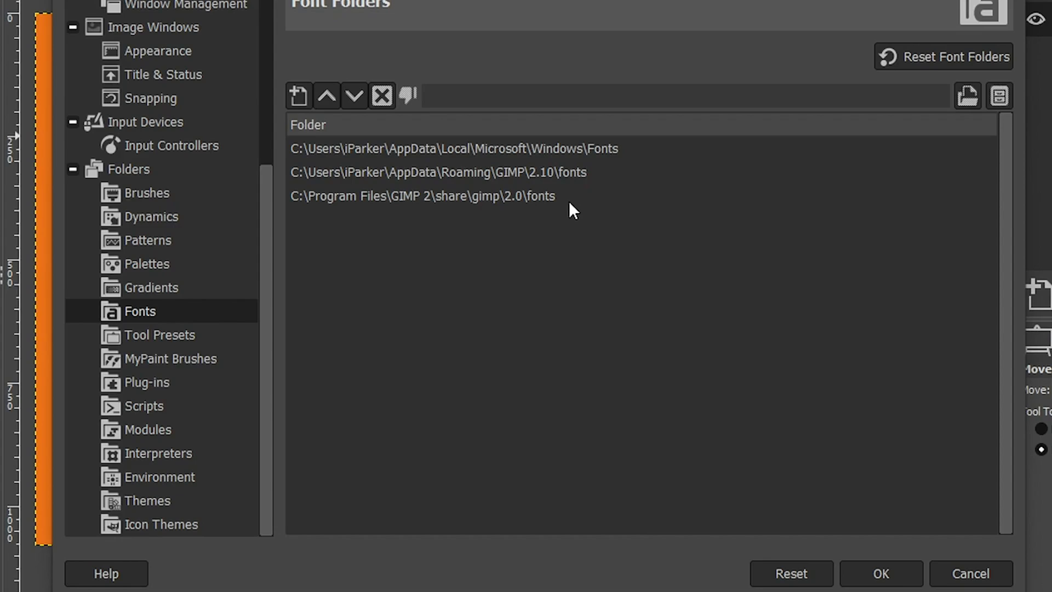
{"action": "left_click", "coordinate": [499, 201]}
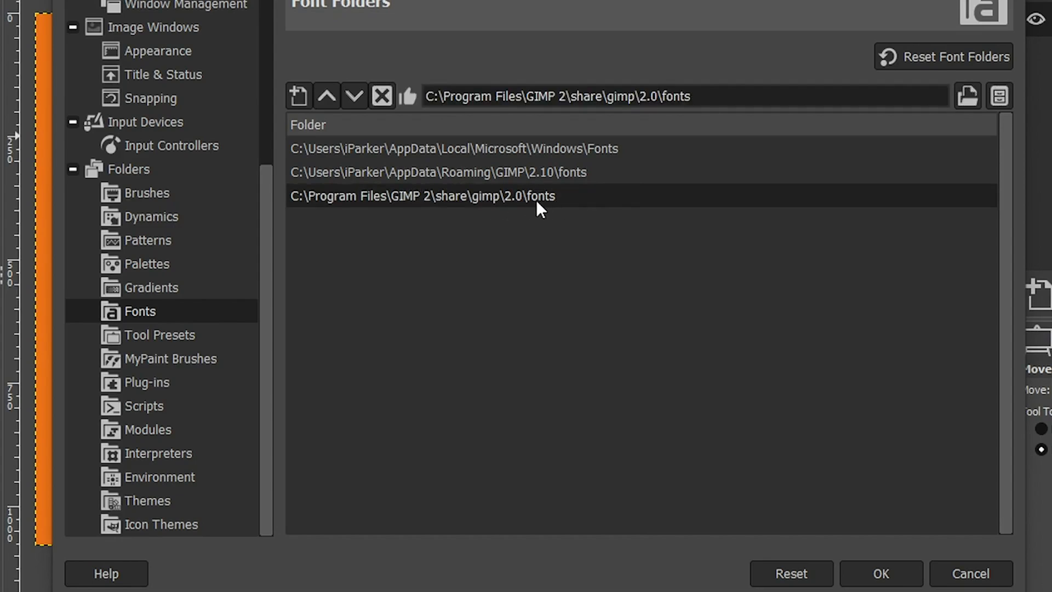
{"action": "left_click", "coordinate": [499, 174]}
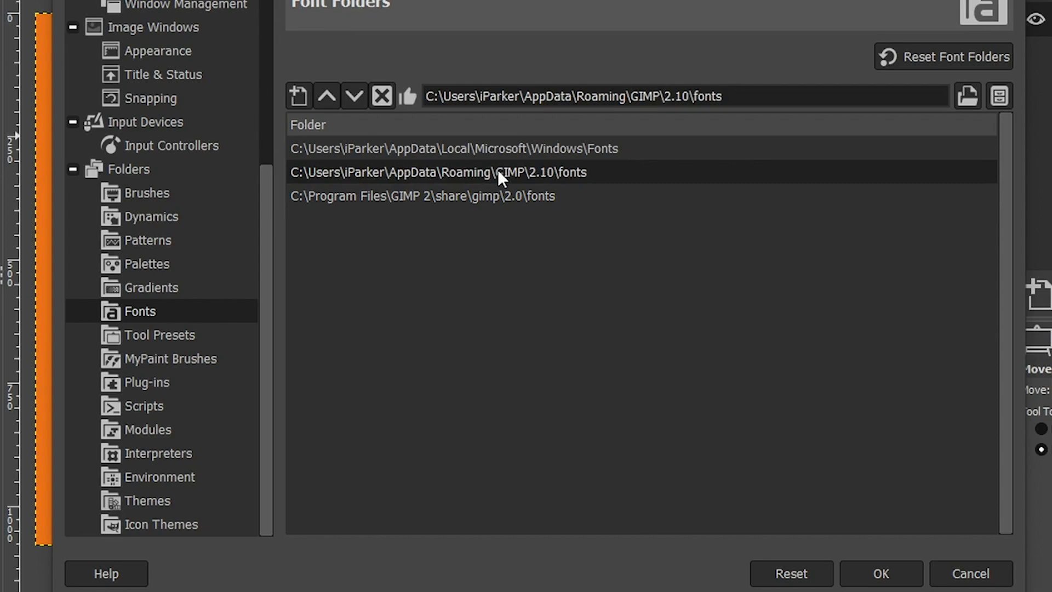
In Preferences' Fonts folders list, select the Local Microsoft Windows Fonts folder entry
{"action": "left_click", "coordinate": [474, 148]}
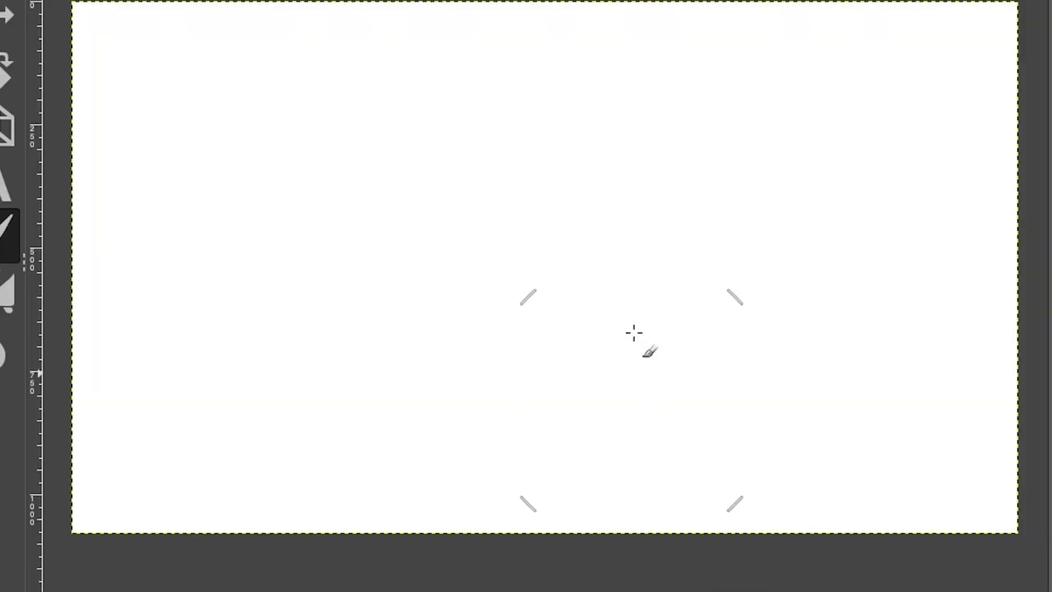
{"action": "right_click", "coordinate": [631, 248]}
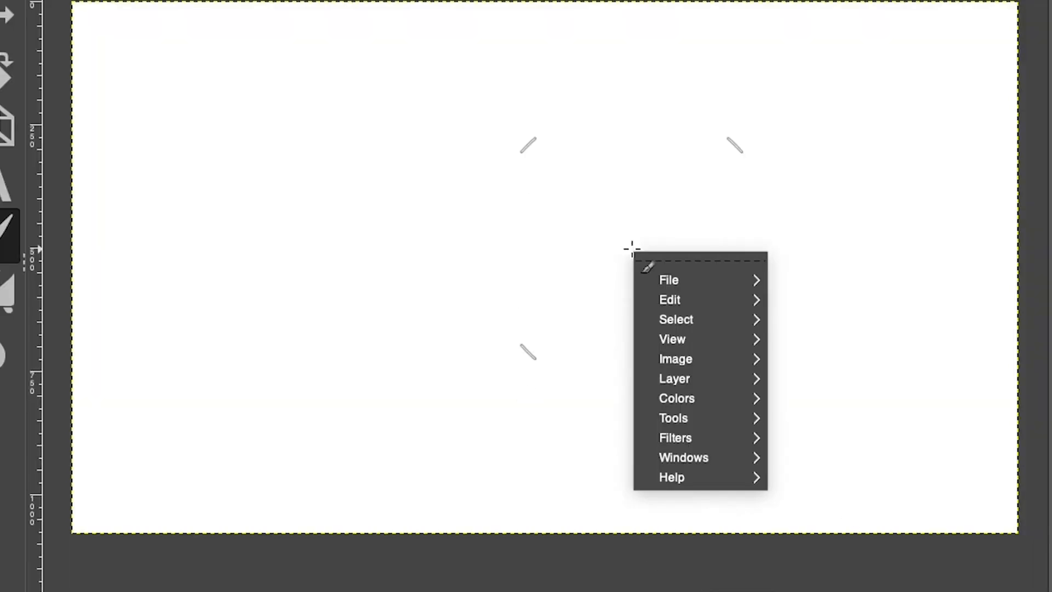
{"action": "mouse_move", "coordinate": [732, 302]}
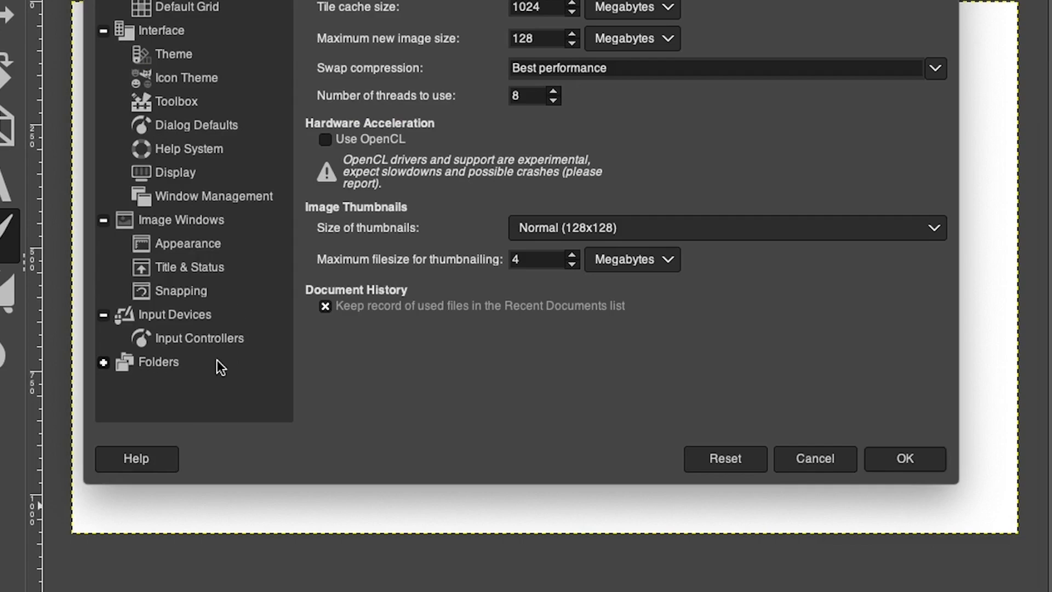
{"action": "left_click", "coordinate": [104, 363]}
{"action": "scroll", "coordinate": [106, 366], "scroll_direction": "down", "scroll_amount": 5}
{"action": "left_click", "coordinate": [164, 233]}
{"action": "left_click", "coordinate": [471, 43]}
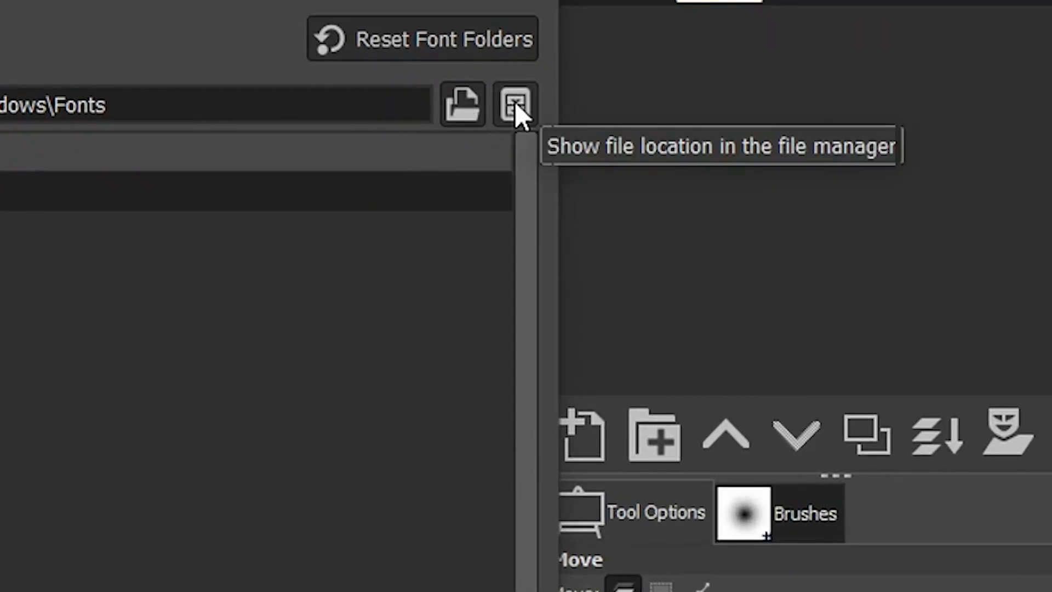
Show the selected font folder's location in the file manager and open its Fonts folder
{"action": "left_click", "coordinate": [515, 102]}
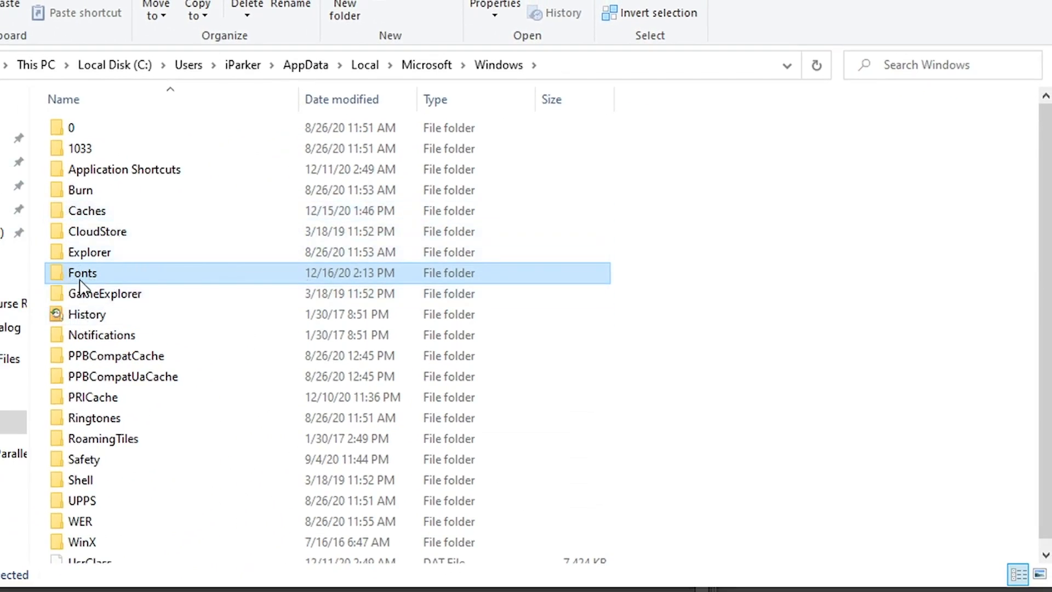
{"action": "mouse_move", "coordinate": [81, 285]}
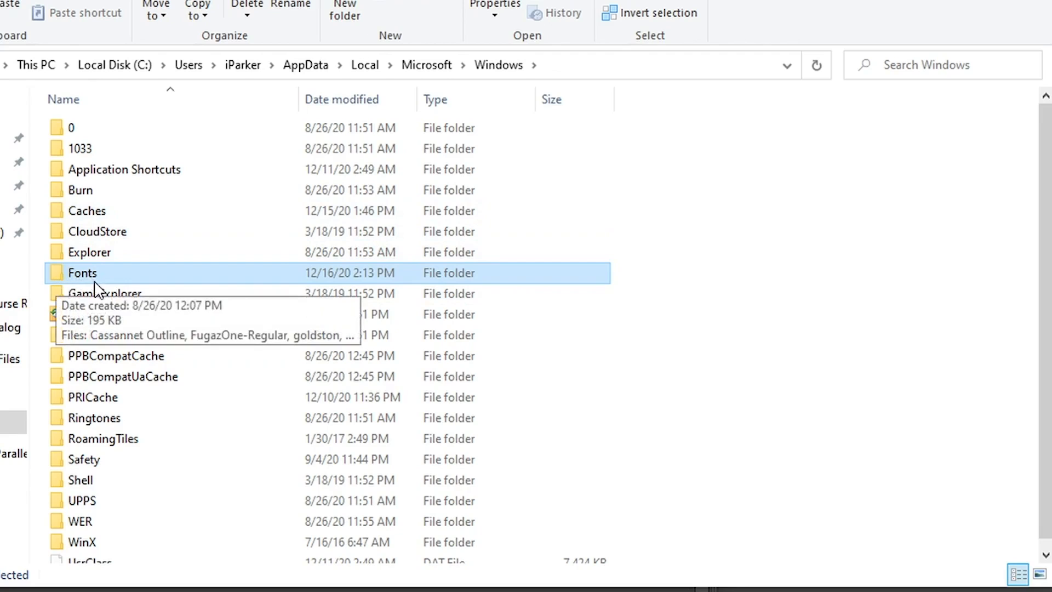
{"action": "double_click", "coordinate": [58, 275]}
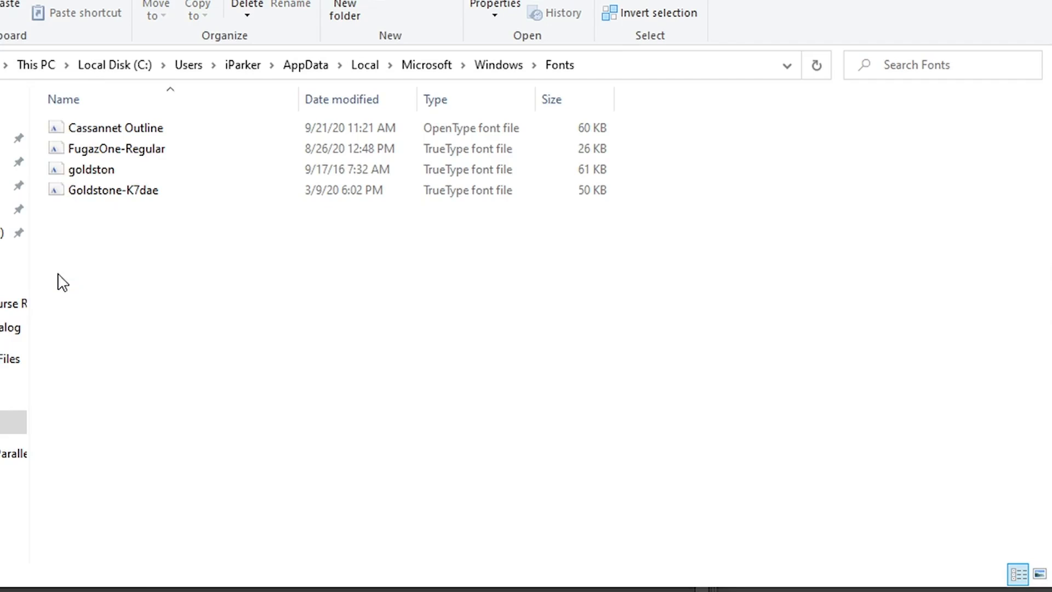
Paste the copied Roboto .ttf files into the Fonts folder and close the file manager and Preferences
{"action": "right_click", "coordinate": [136, 256]}
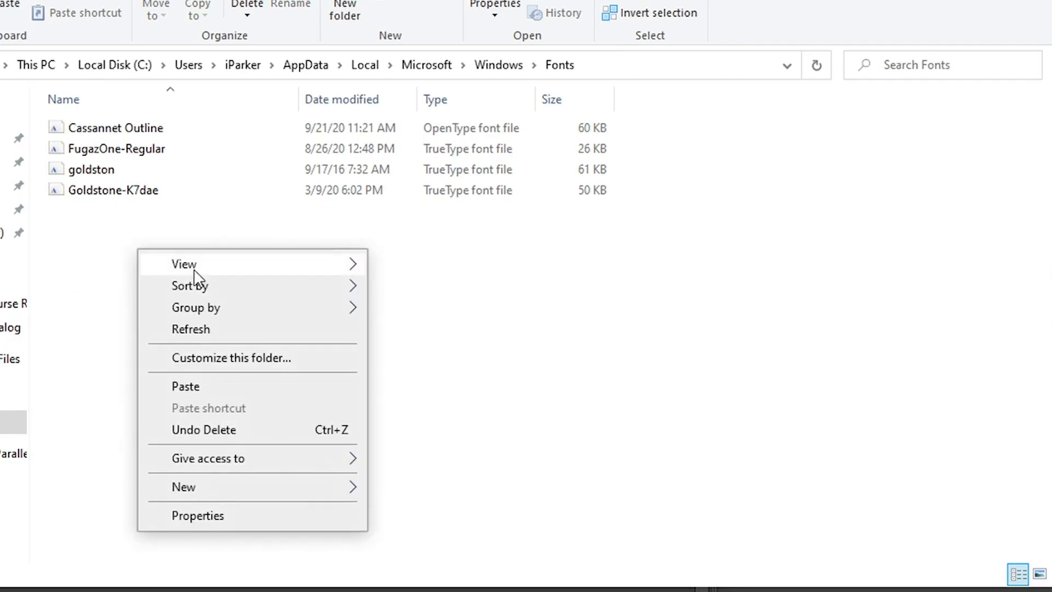
{"action": "left_click", "coordinate": [207, 396]}
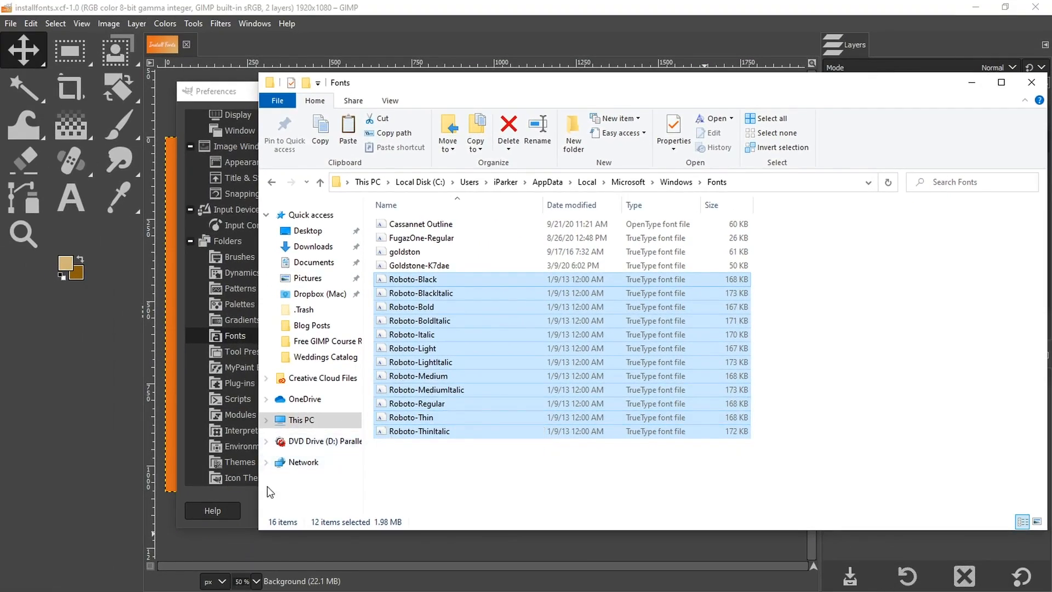
{"action": "left_click", "coordinate": [245, 499]}
{"action": "left_click", "coordinate": [732, 510]}
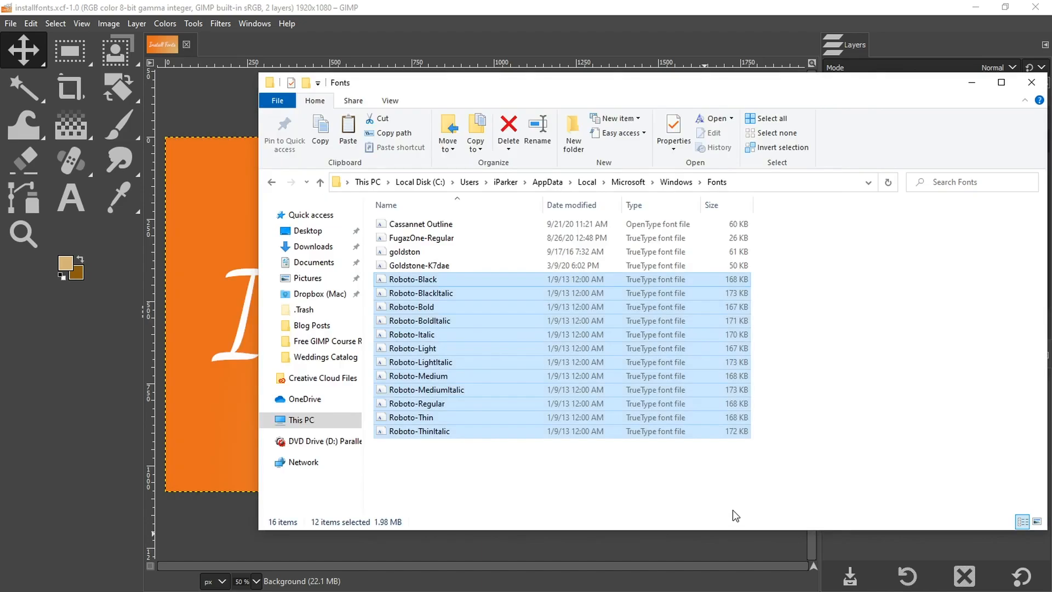
{"action": "left_click", "coordinate": [111, 502]}
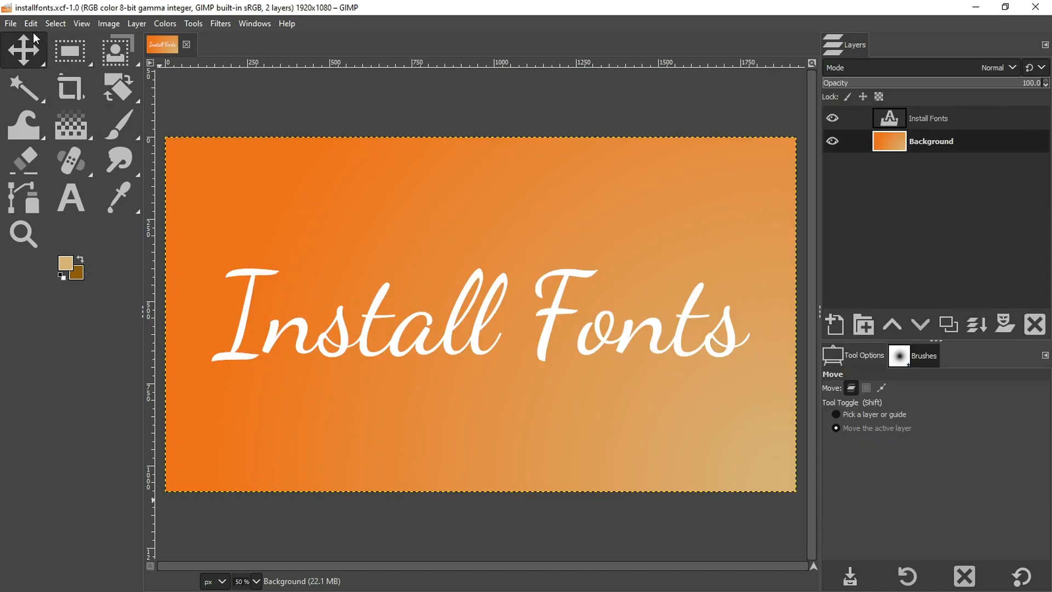
Switch to the Text tool and set its font to Roboto
{"action": "left_click", "coordinate": [11, 23]}
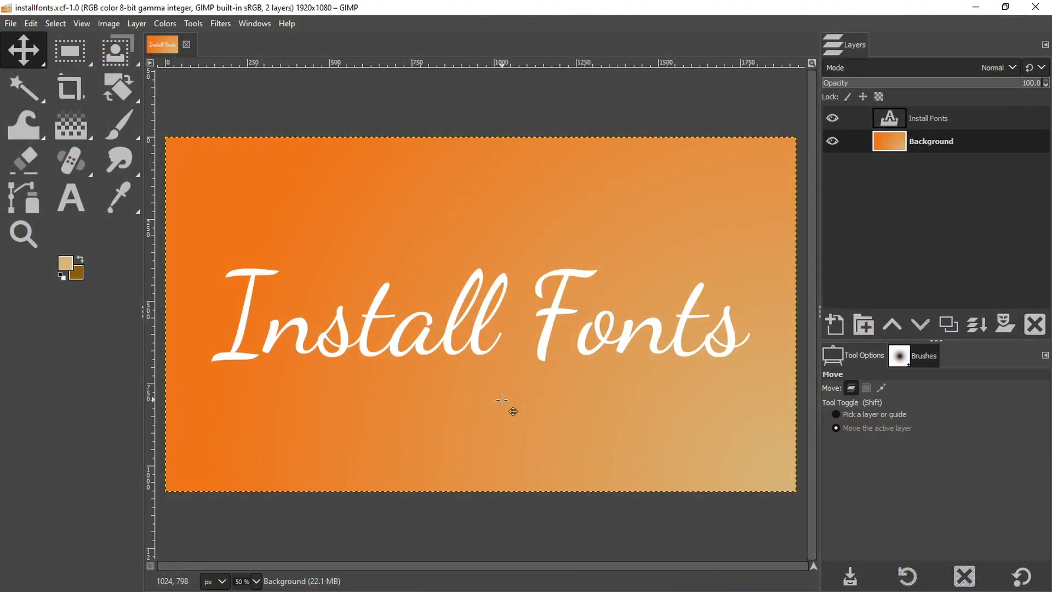
{"action": "key", "text": "t"}
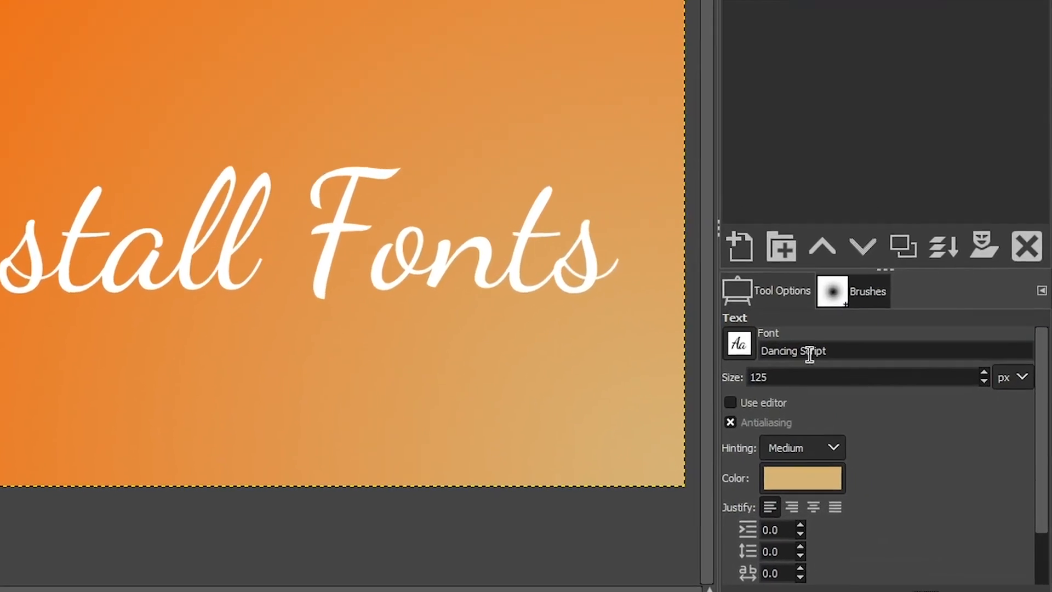
{"action": "triple_click", "coordinate": [774, 347]}
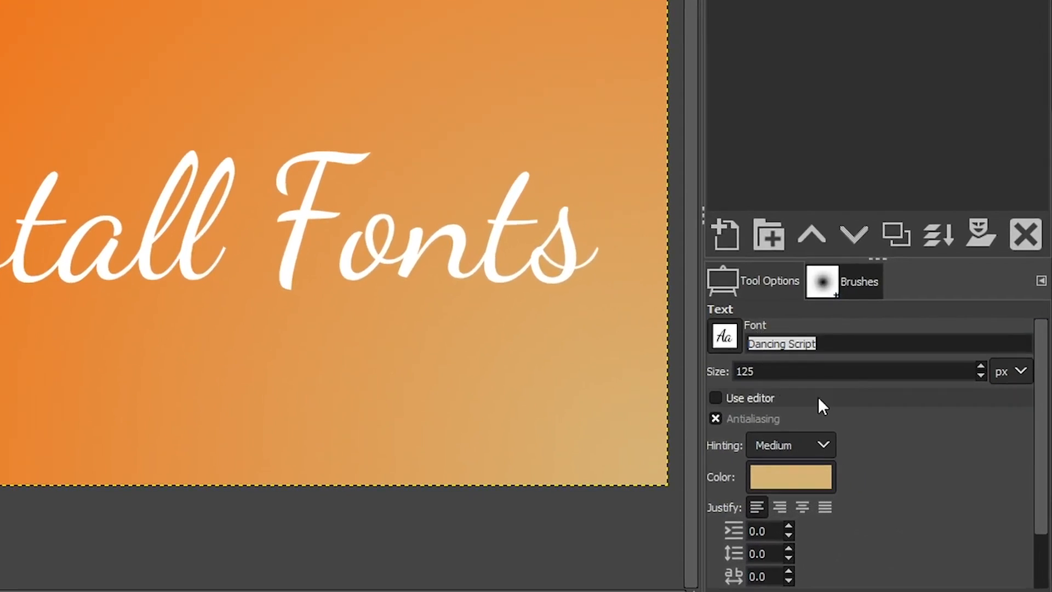
{"action": "type", "text": "Rob"}
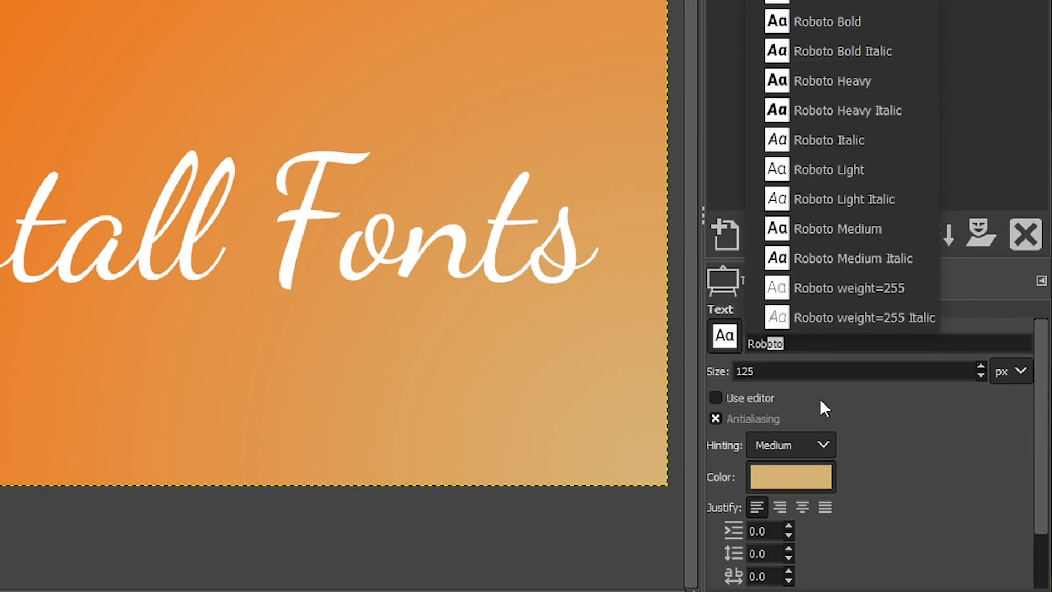
{"action": "type", "text": "oto"}
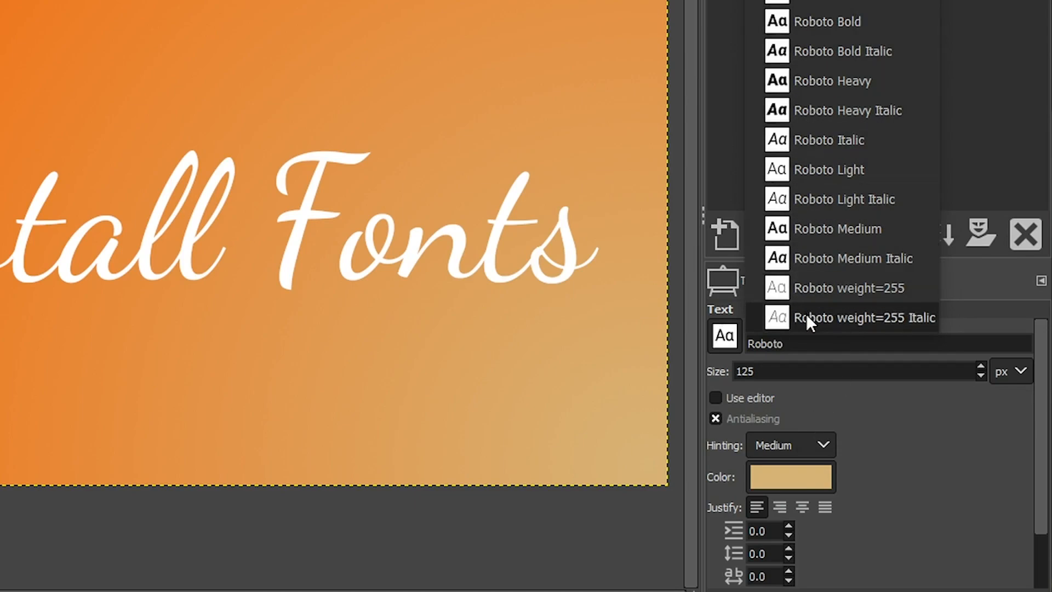
Create a text box above the Install Fonts title and enter the text Project
{"action": "left_click", "coordinate": [198, 59]}
{"action": "left_click", "coordinate": [208, 60]}
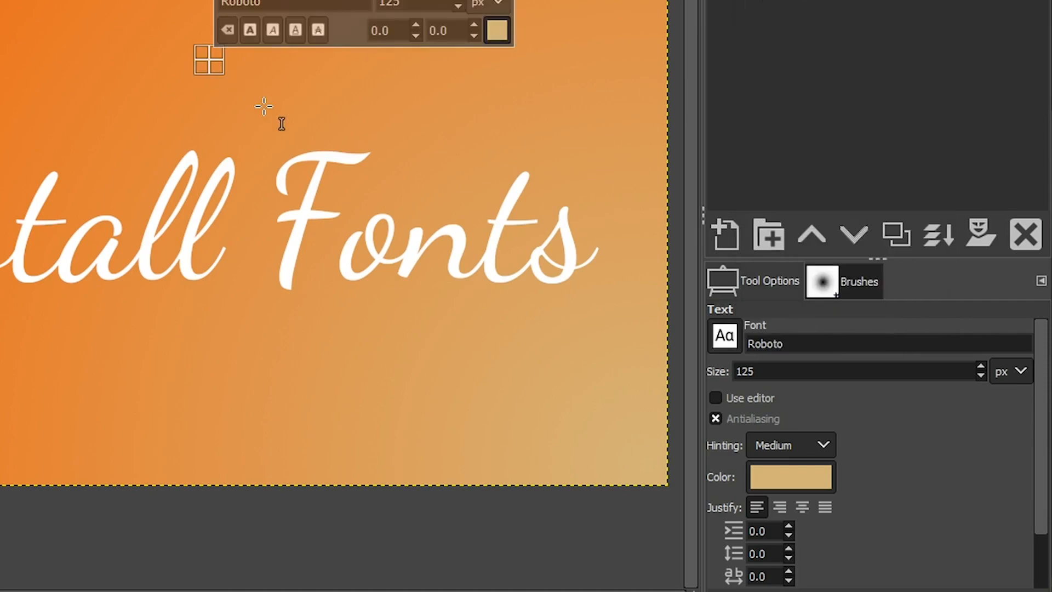
{"action": "type", "text": "Project"}
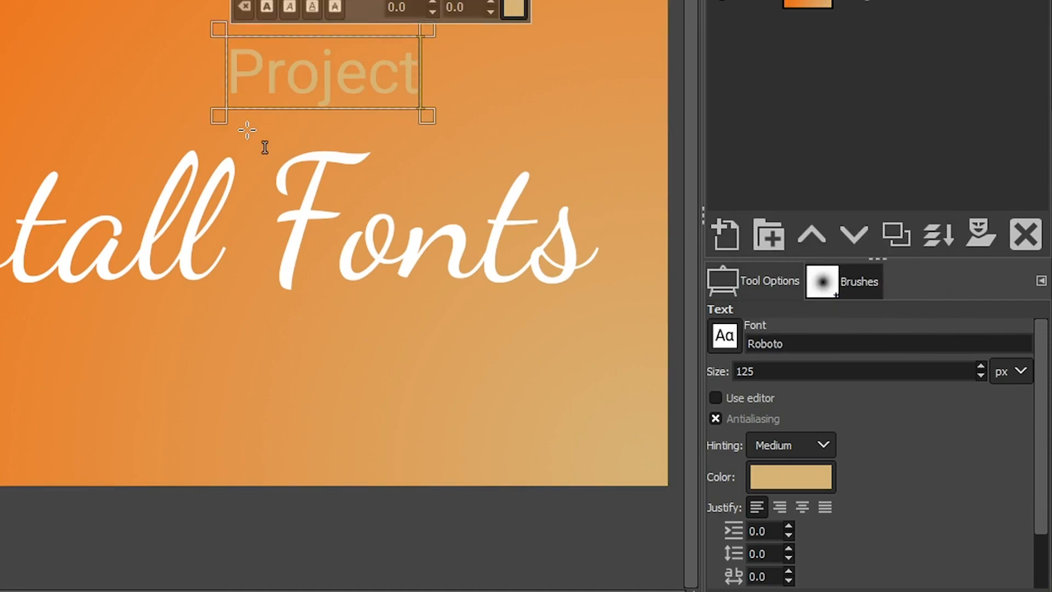